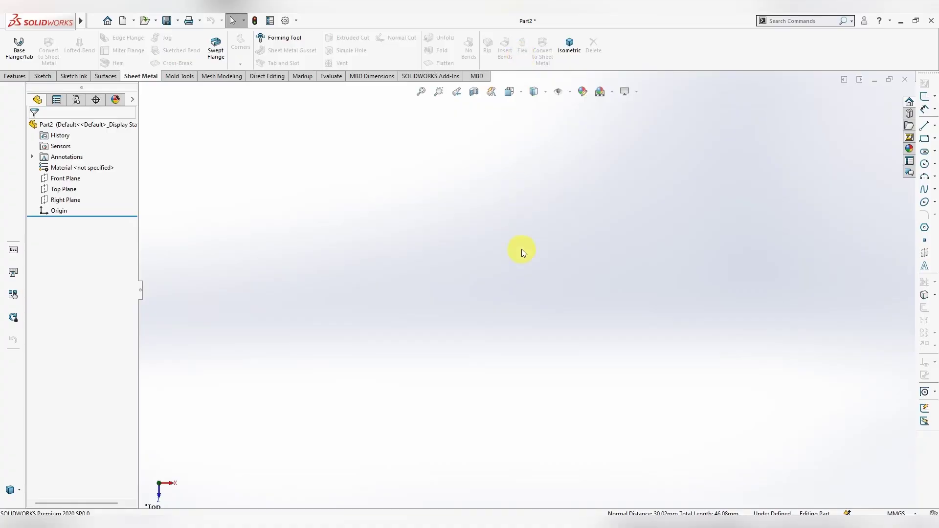
- Sketch a center rectangle on the Top Plane, centred on the origin
right_click(63, 189)
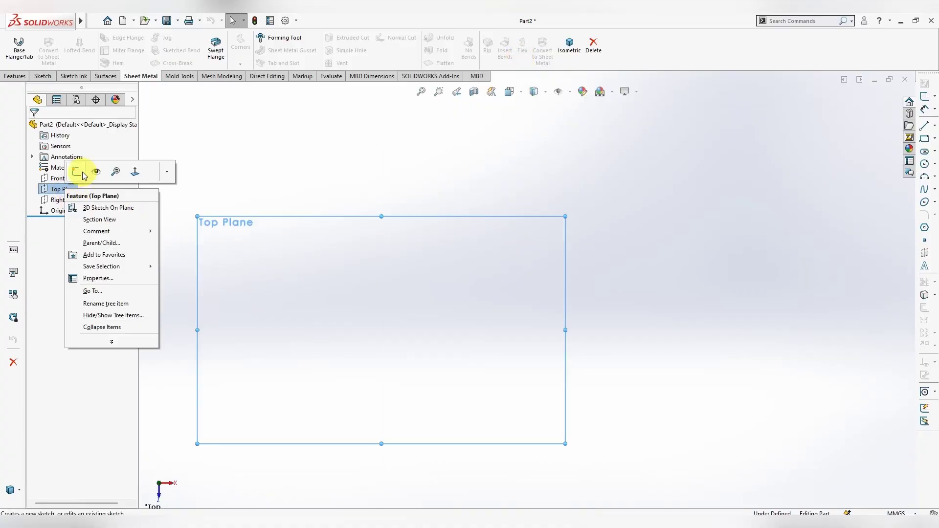
click(83, 174)
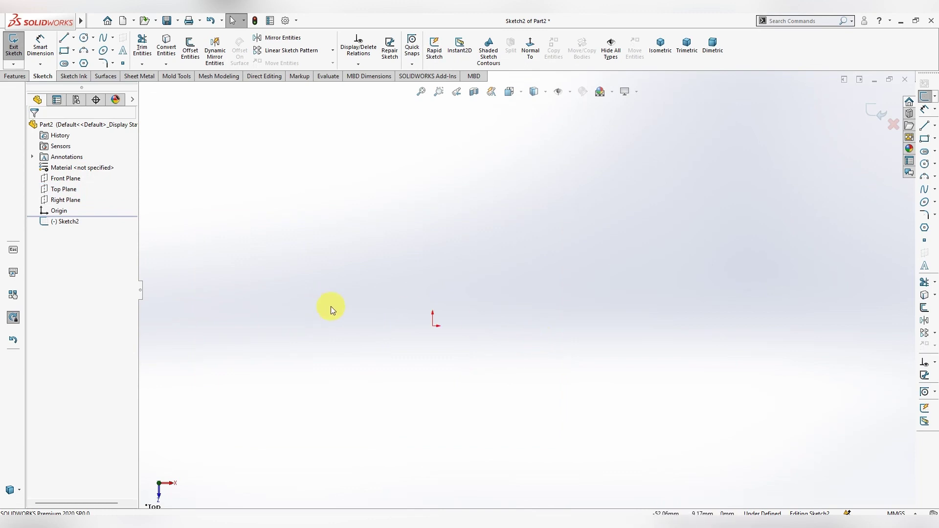
click(75, 51)
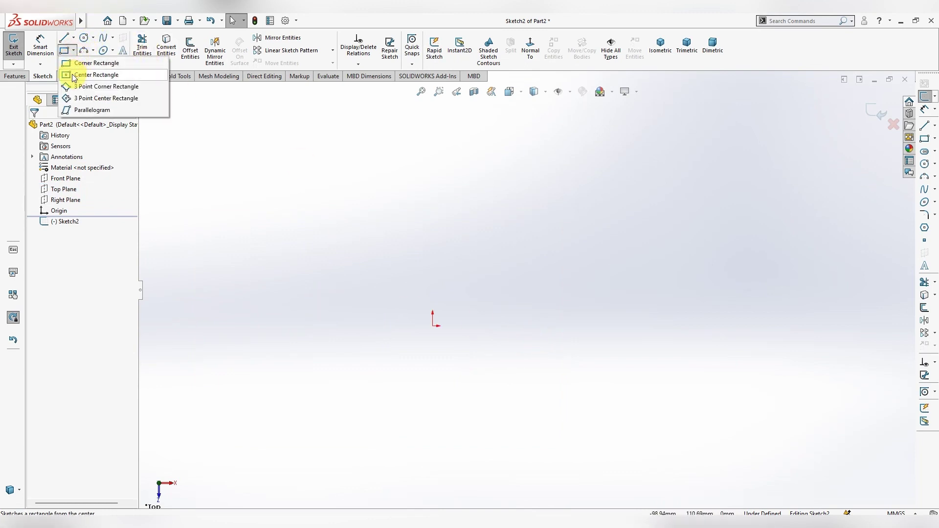
click(74, 75)
click(432, 326)
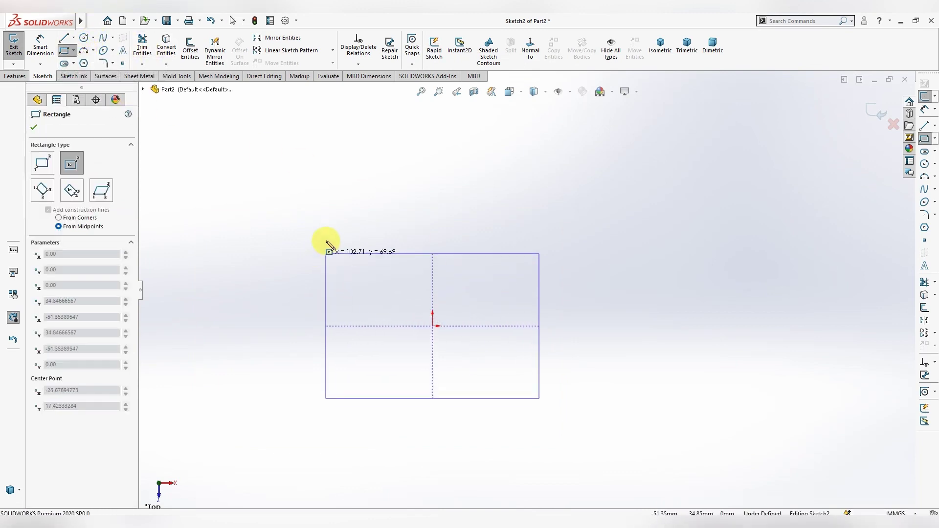
click(336, 222)
key(Escape)
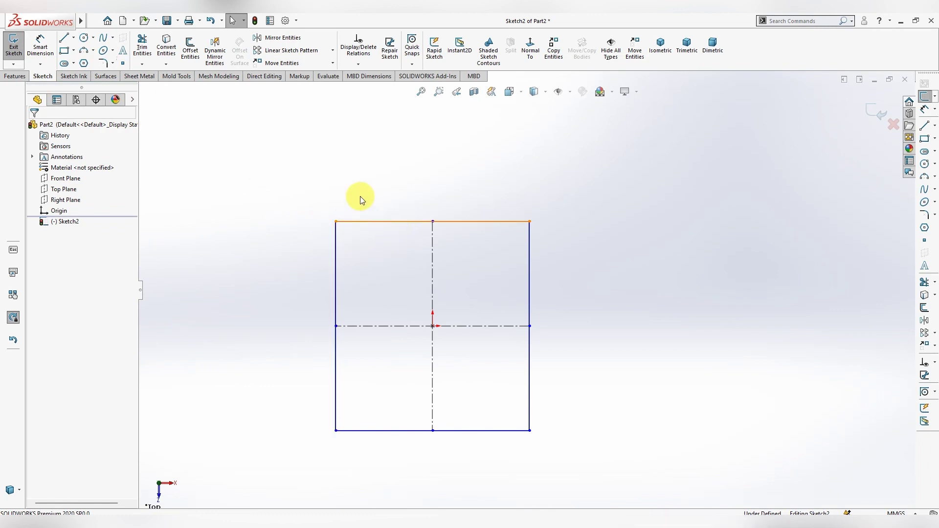
- Dimension the rectangle's height and width to 30, making it a 30 × 30 square
click(40, 47)
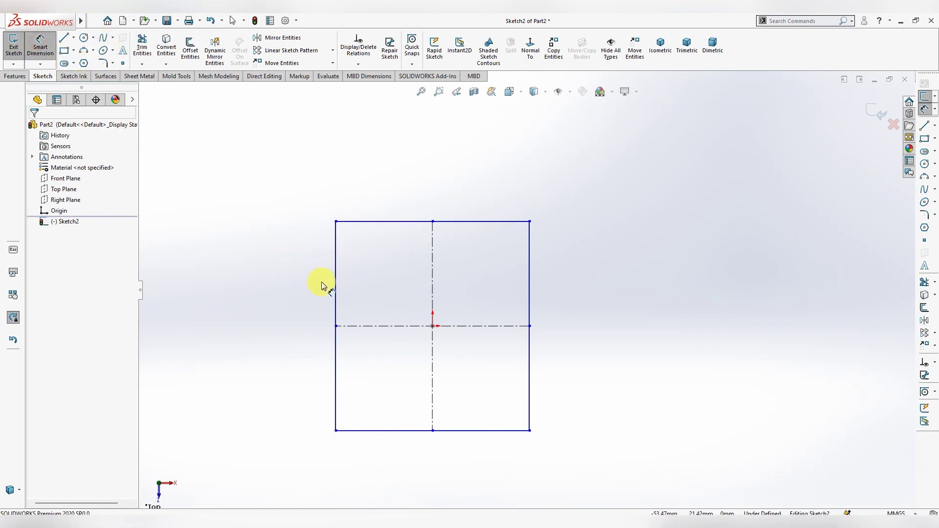
click(337, 293)
click(304, 306)
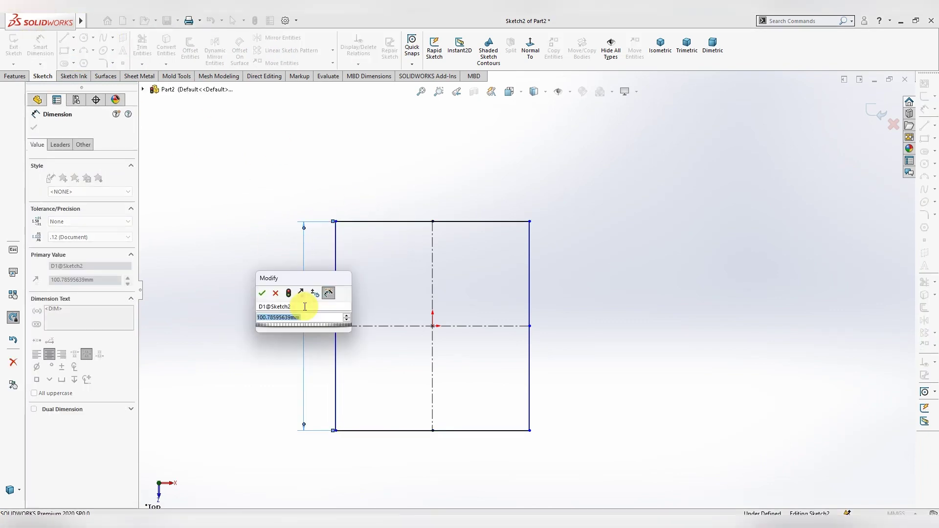
text(30)
key(Return)
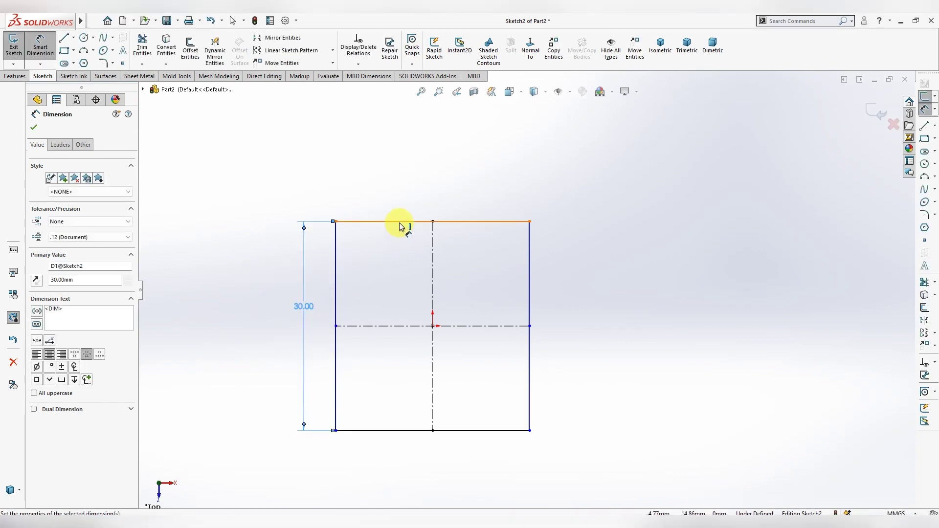
click(400, 226)
click(426, 189)
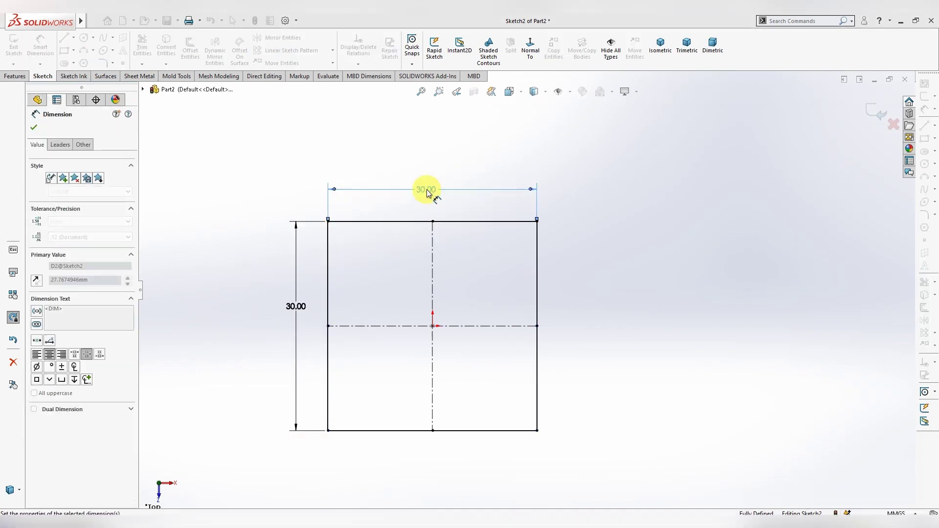
key(Return)
key(Escape)
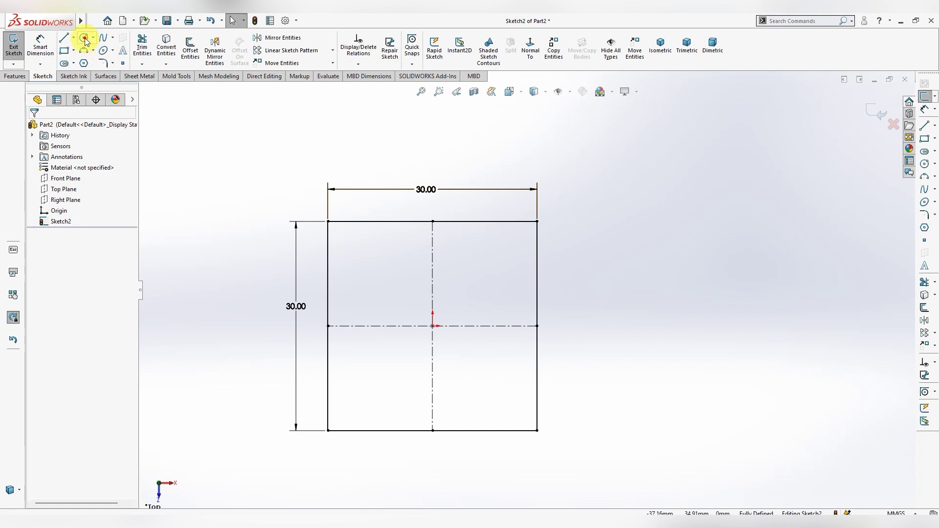
- Draw an origin-centred circle and dimension its diameter to 35
click(85, 42)
click(432, 325)
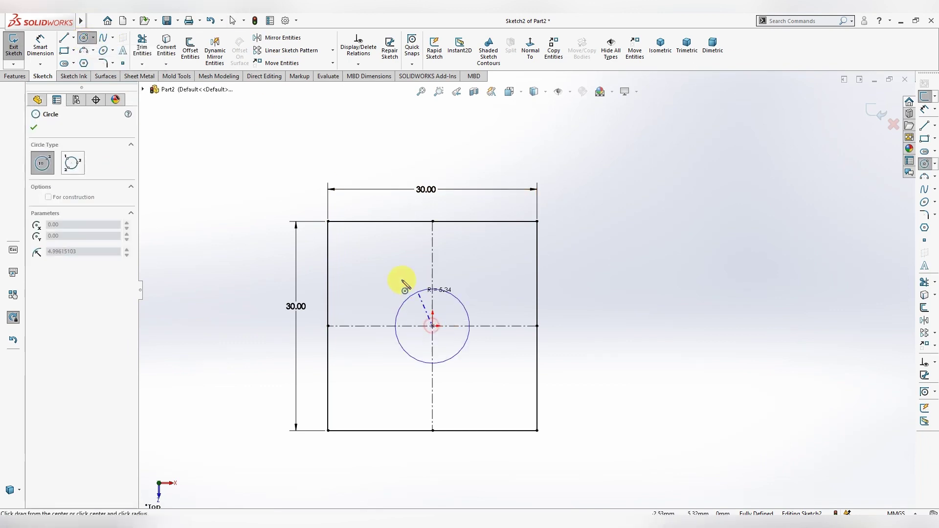
click(367, 251)
key(Escape)
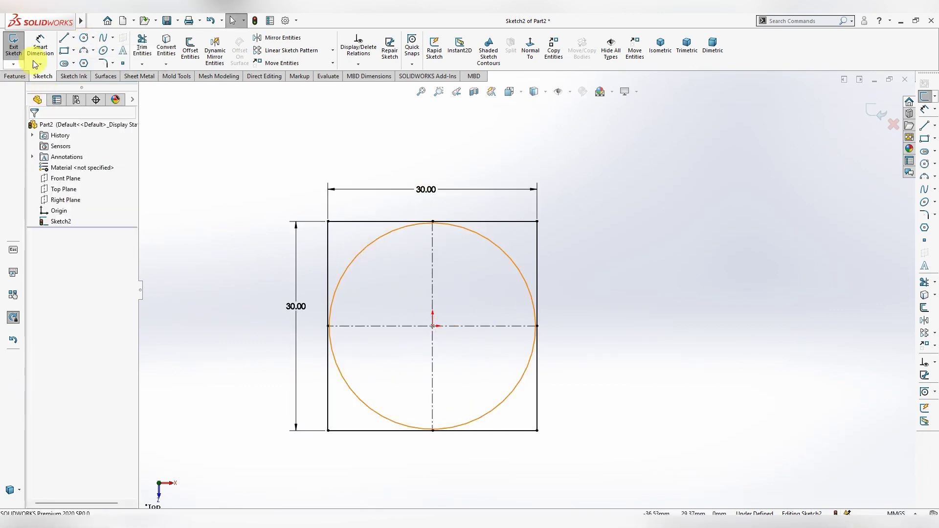
click(36, 57)
click(483, 239)
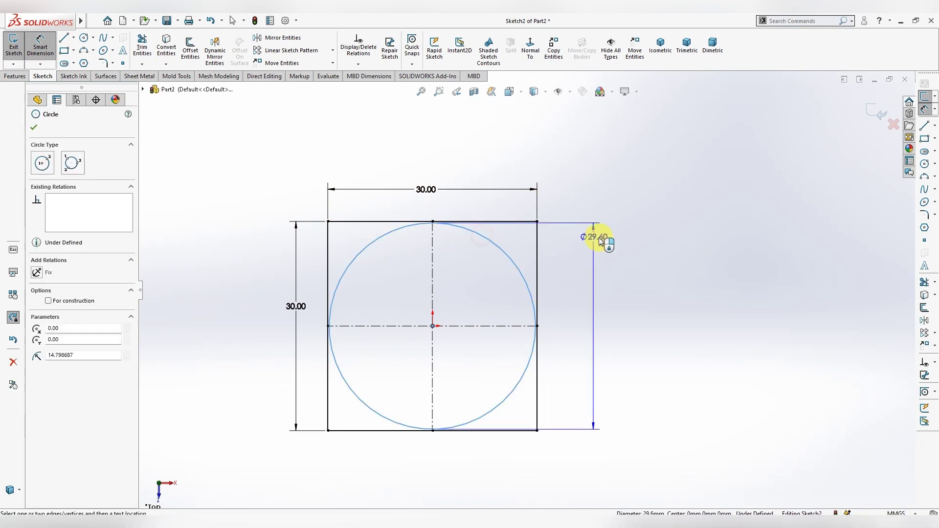
click(598, 239)
text(35)
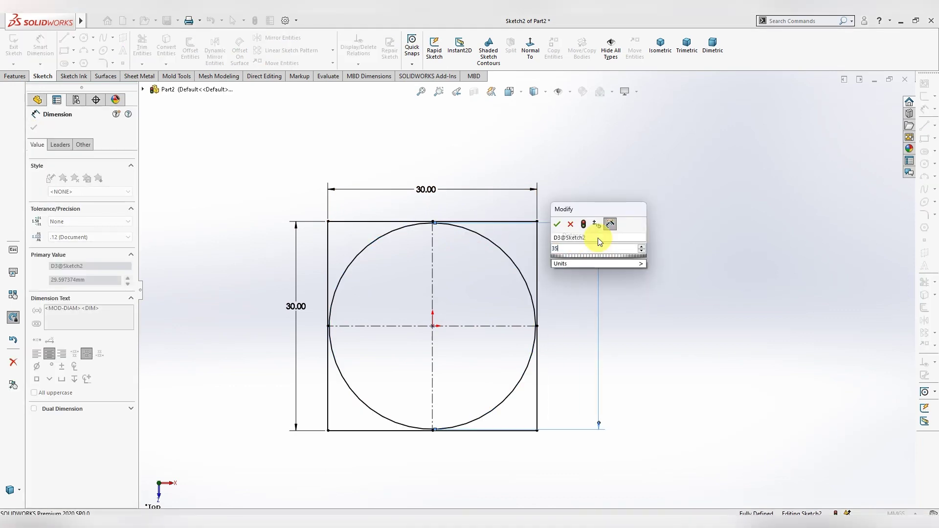
key(Return)
key(Escape)
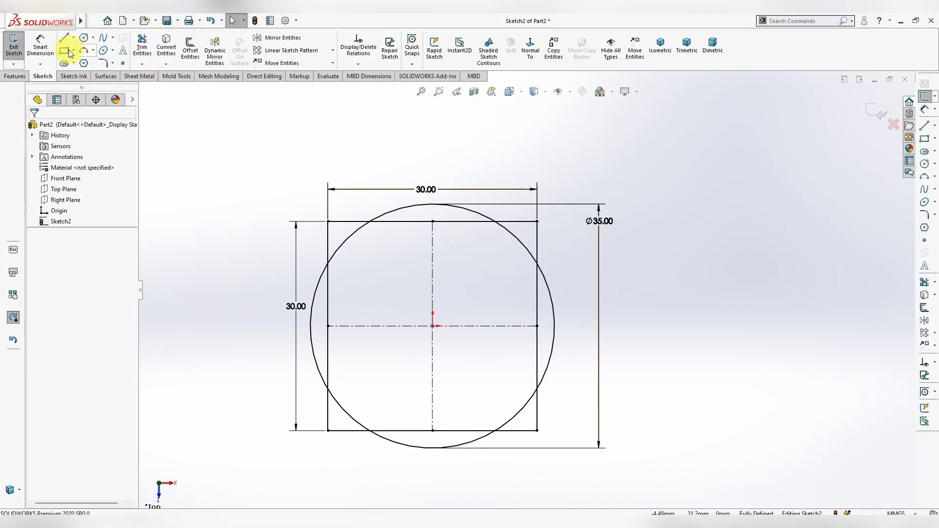
- Trim the square's top and right edges, undoing the trim that distorted the square
click(142, 46)
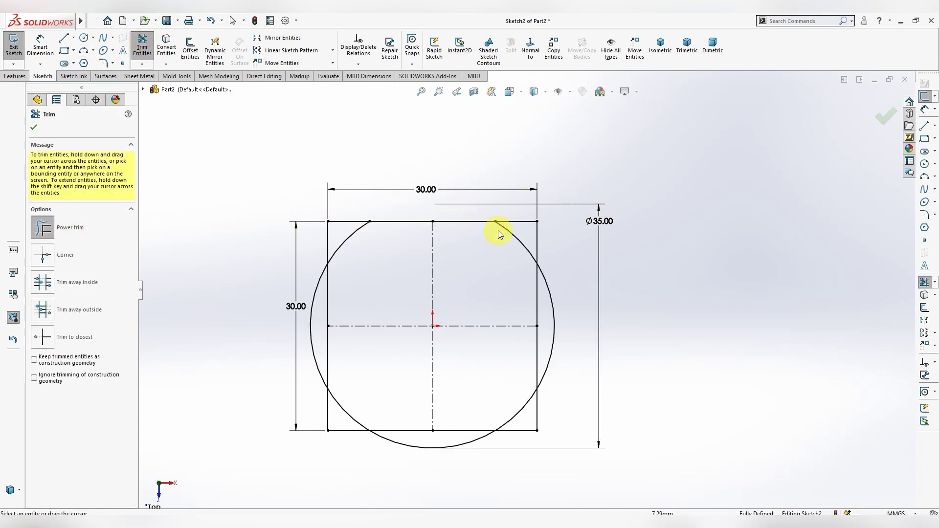
drag(546, 242, 556, 271)
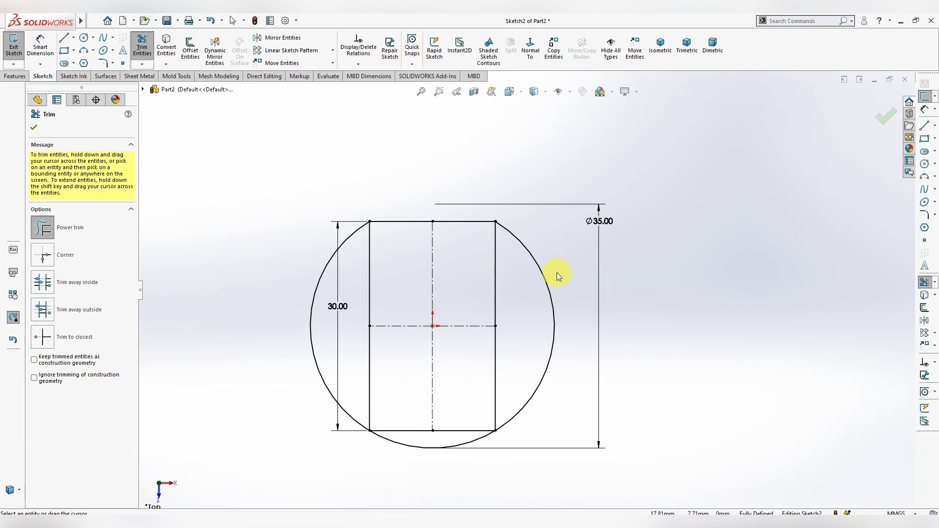
key(ctrl+z)
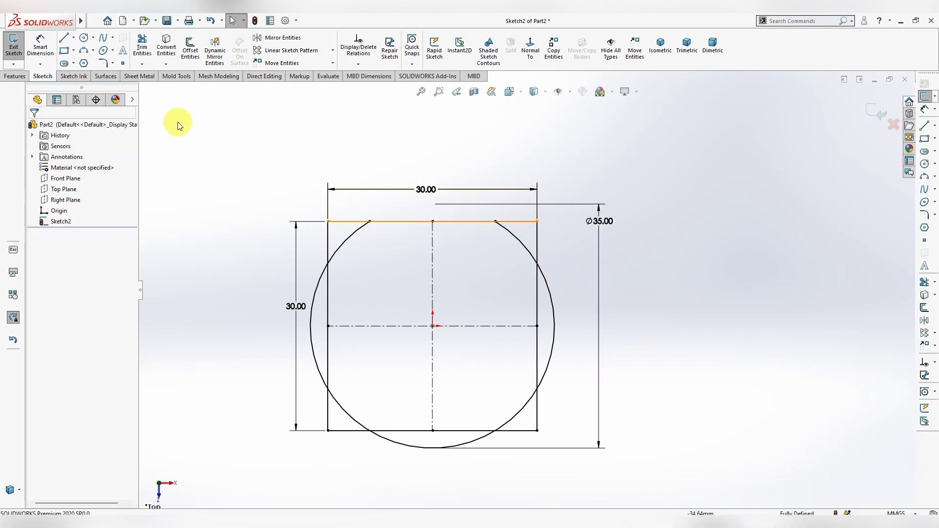
click(142, 49)
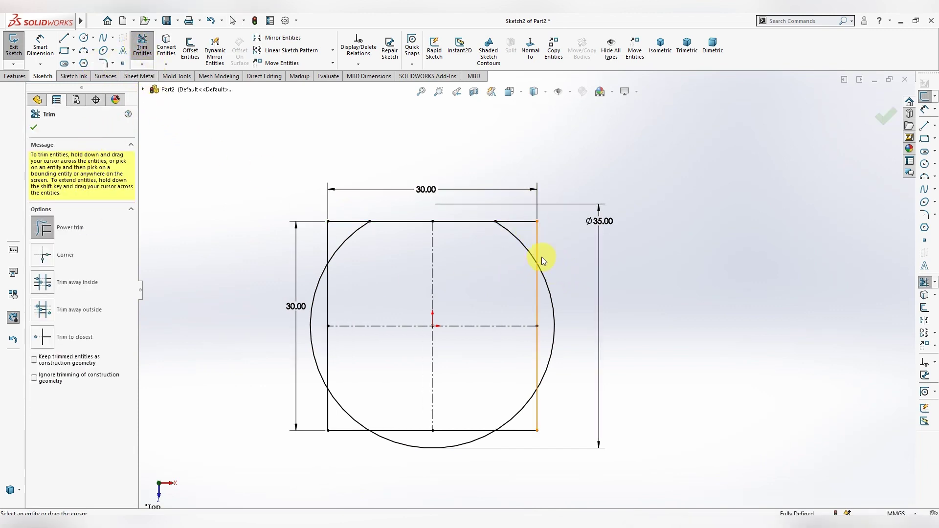
drag(536, 235, 538, 233)
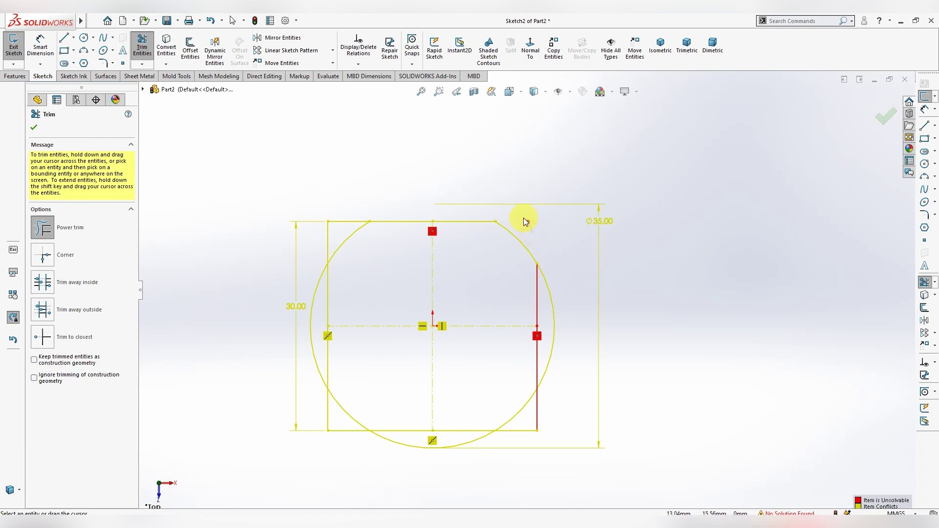
key(ctrl+z)
key(ctrl+y)
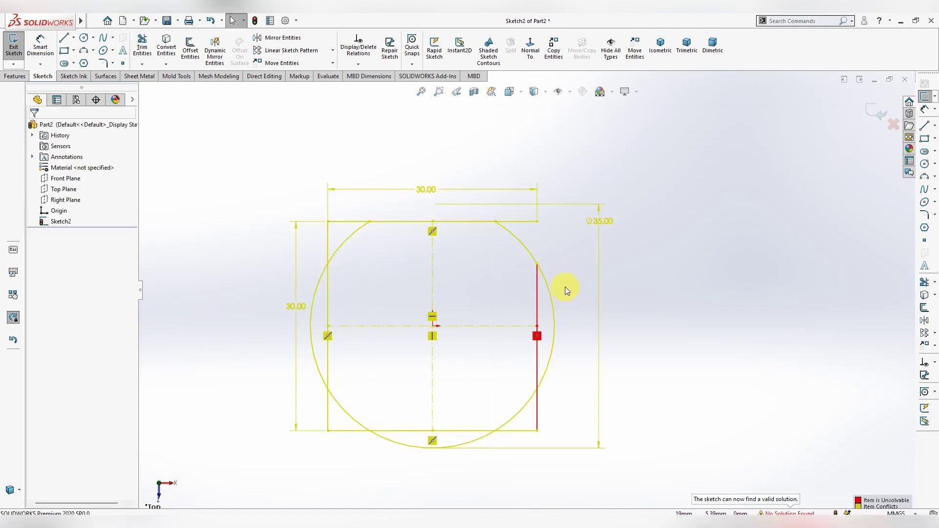
- Trim the outer circle arcs and square corners into flats joined by arcs, then tilt the view
click(550, 317)
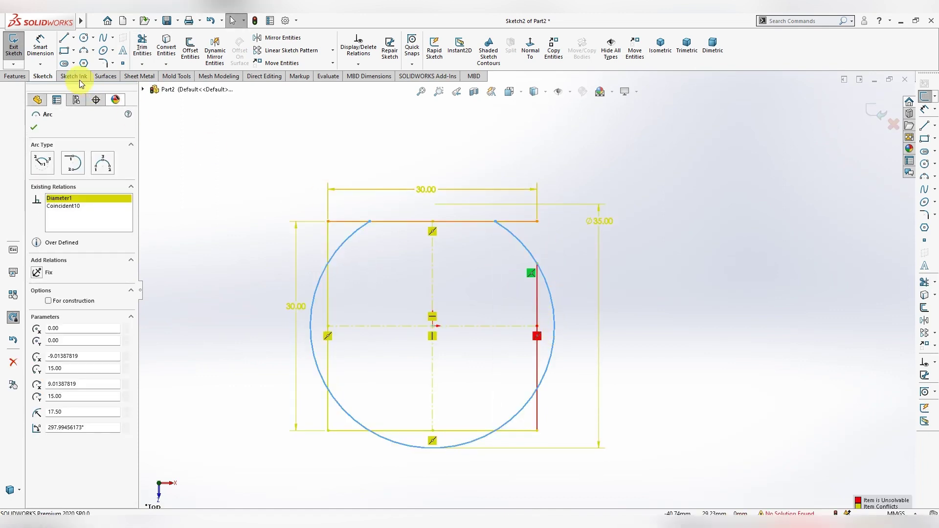
click(145, 46)
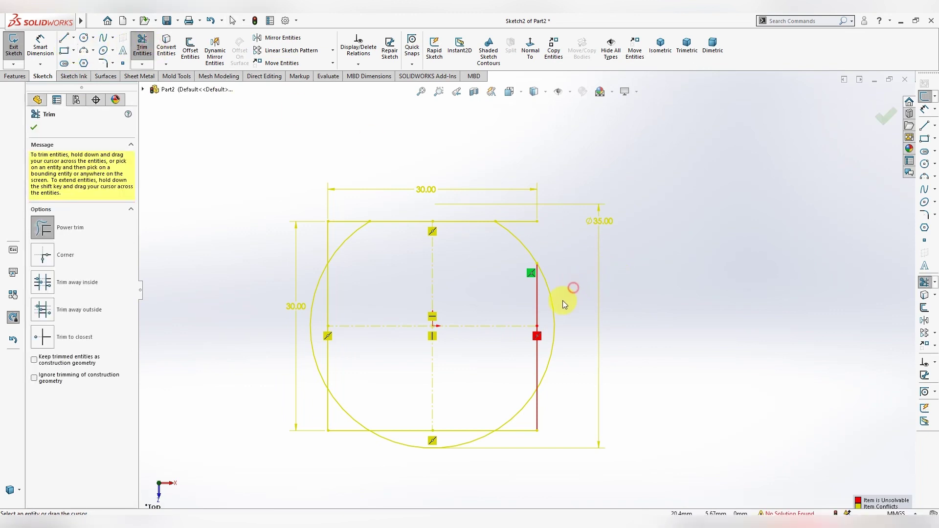
drag(548, 318, 524, 443)
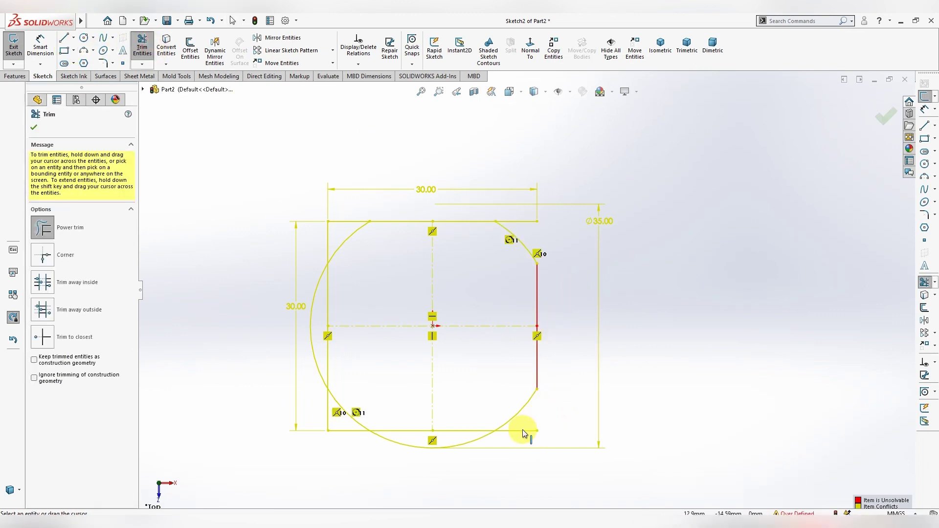
mouse_move(557, 406)
mouse_down()
mouse_move(499, 441)
mouse_move(316, 417)
mouse_move(320, 307)
mouse_move(320, 315)
mouse_up()
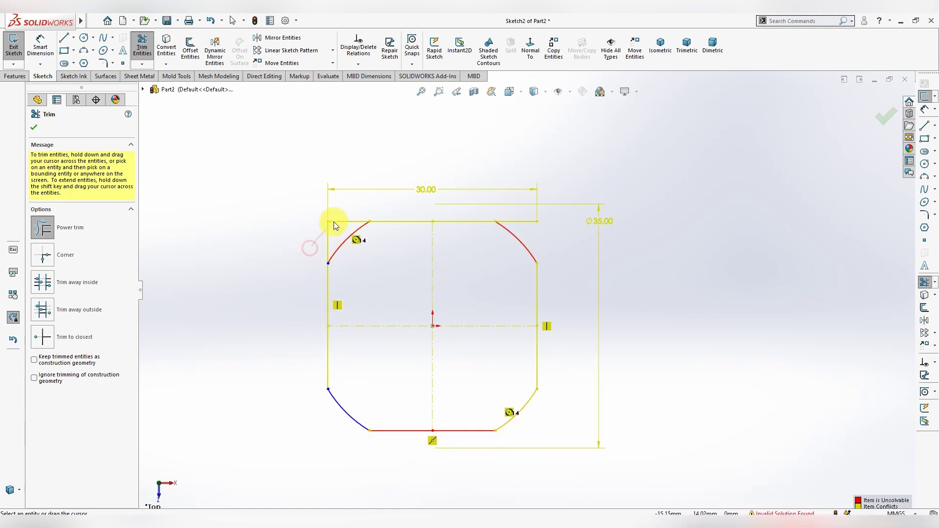
drag(333, 221, 347, 215)
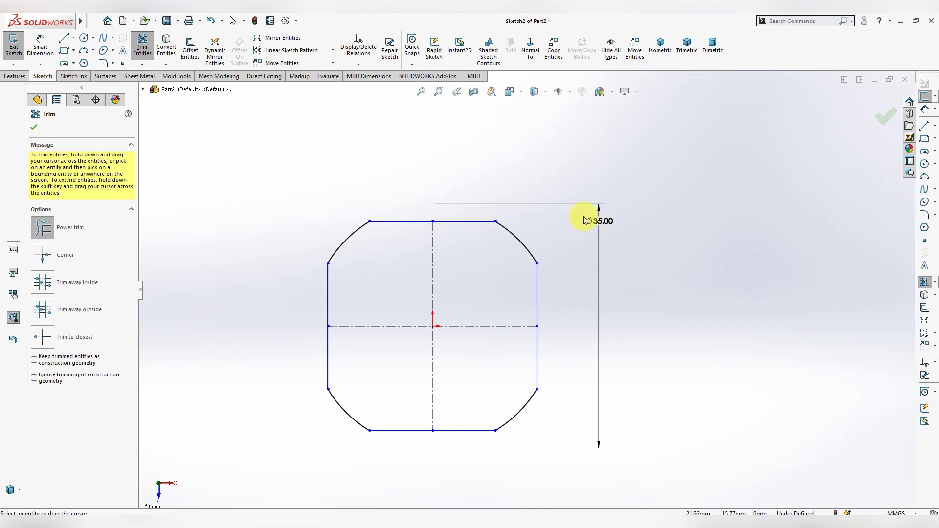
key(Escape)
mouse_move(566, 375)
middle_down()
mouse_move(593, 255)
mouse_move(533, 242)
middle_up()
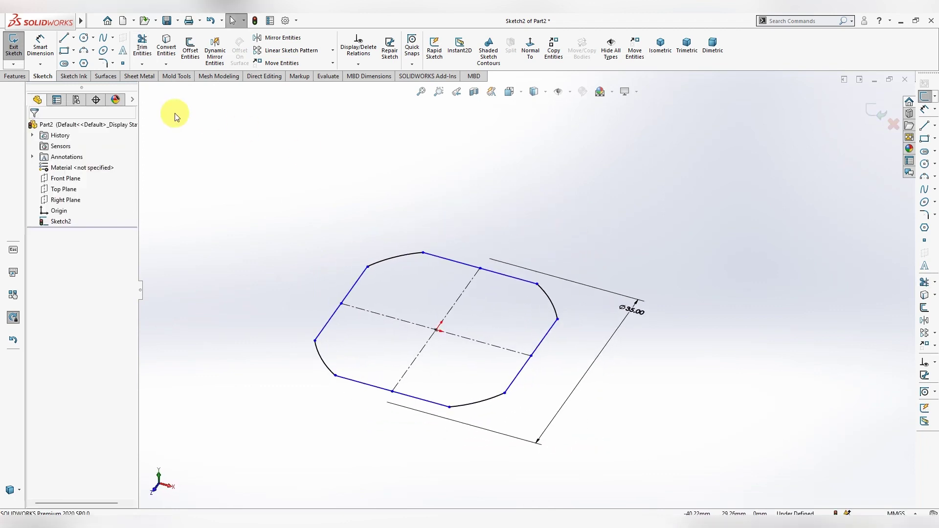
click(18, 77)
click(139, 77)
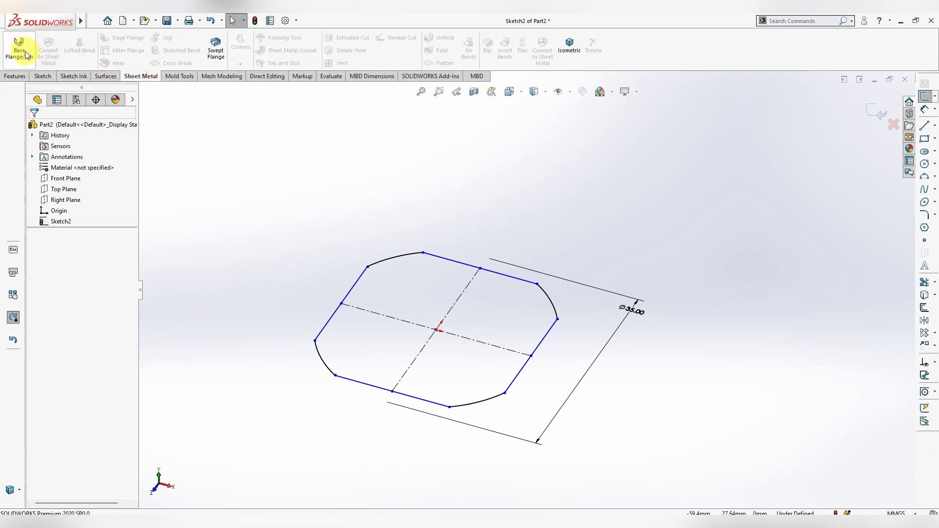
click(19, 46)
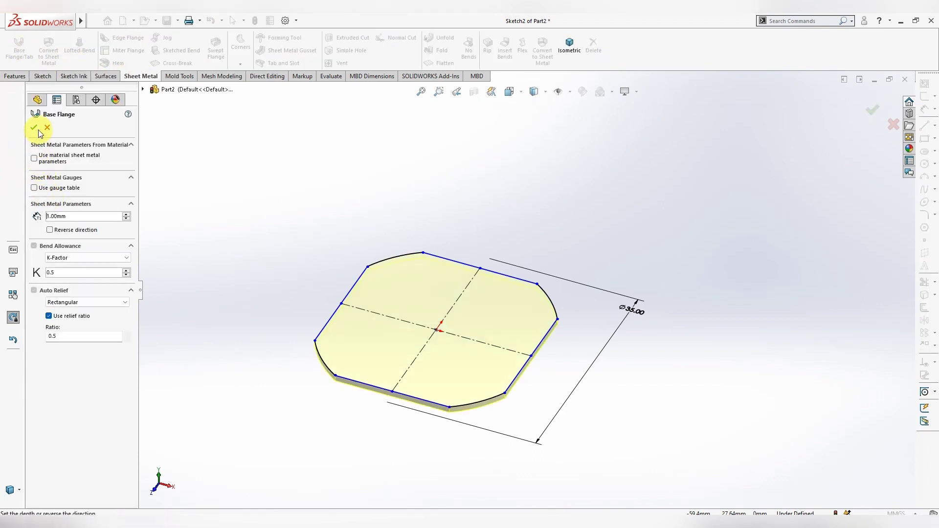
click(34, 127)
mouse_move(564, 314)
middle_down()
mouse_move(567, 306)
mouse_move(511, 349)
mouse_move(565, 302)
middle_up()
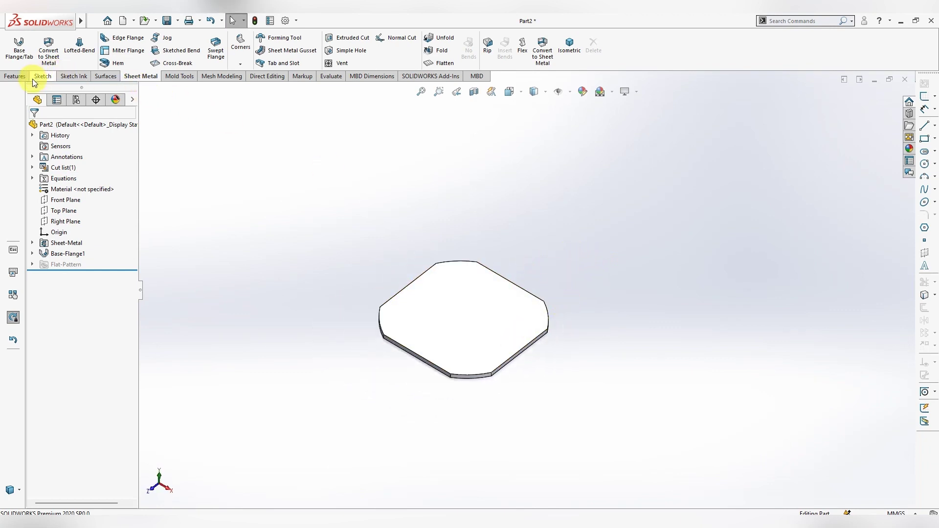
click(124, 40)
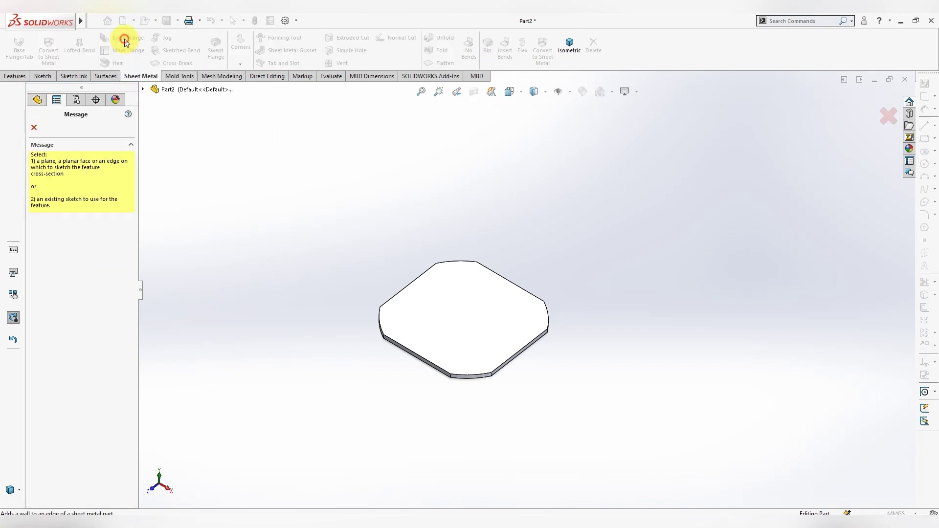
click(124, 39)
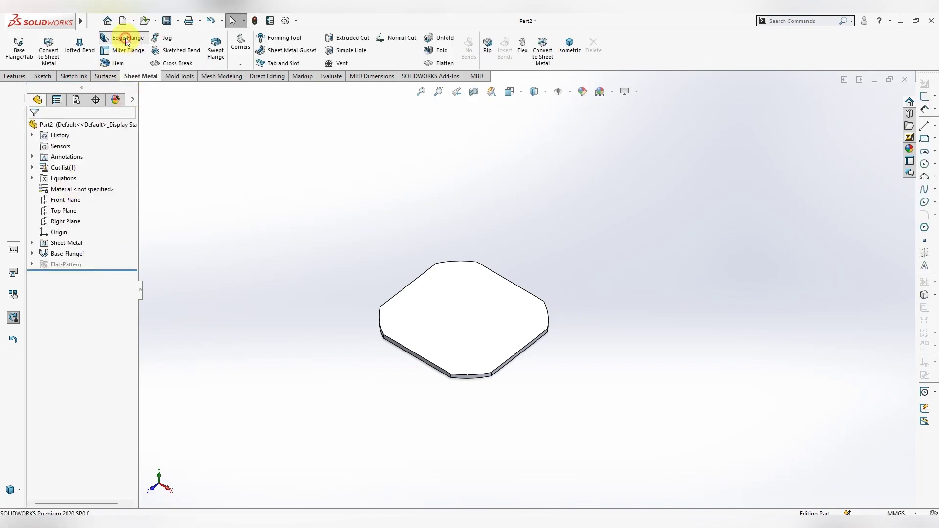
- Start an edge flange on the lower-left edge: 0.5 mm bend radius, 28 mm length, 30° angle
click(126, 39)
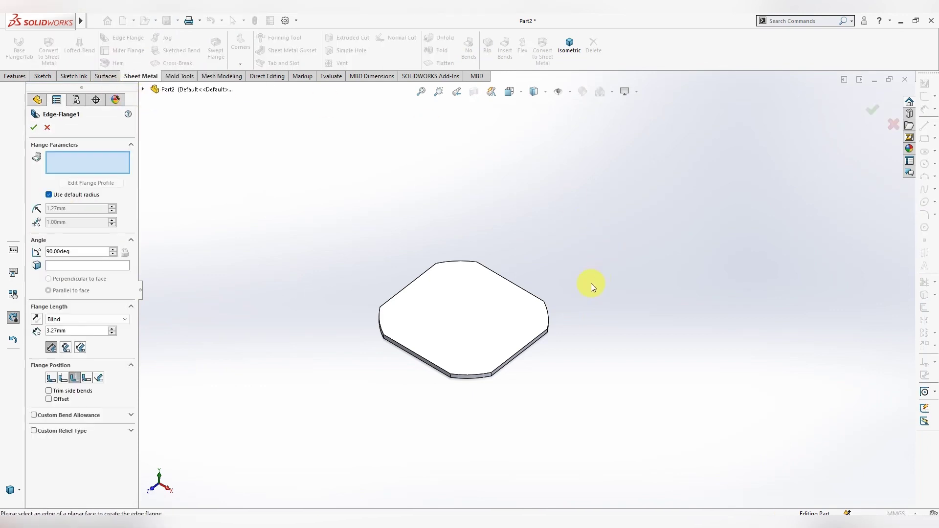
click(409, 352)
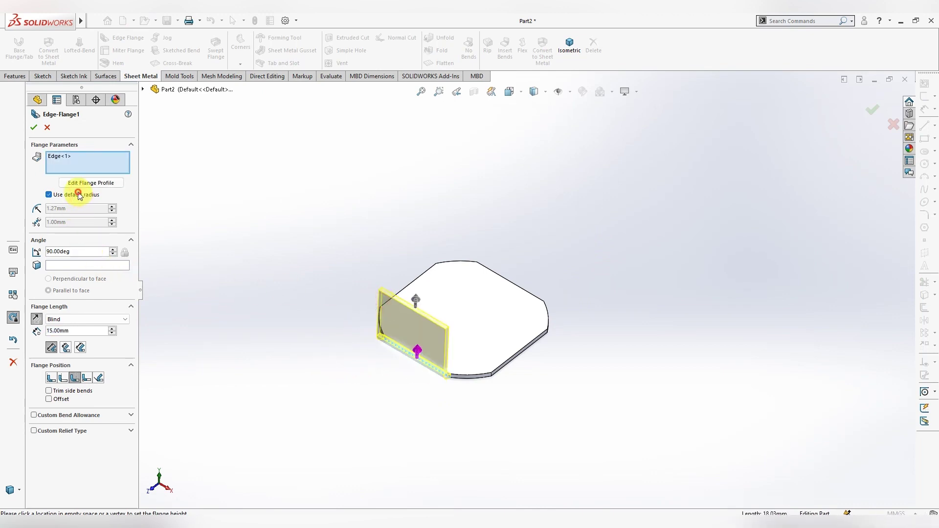
text(0.5)
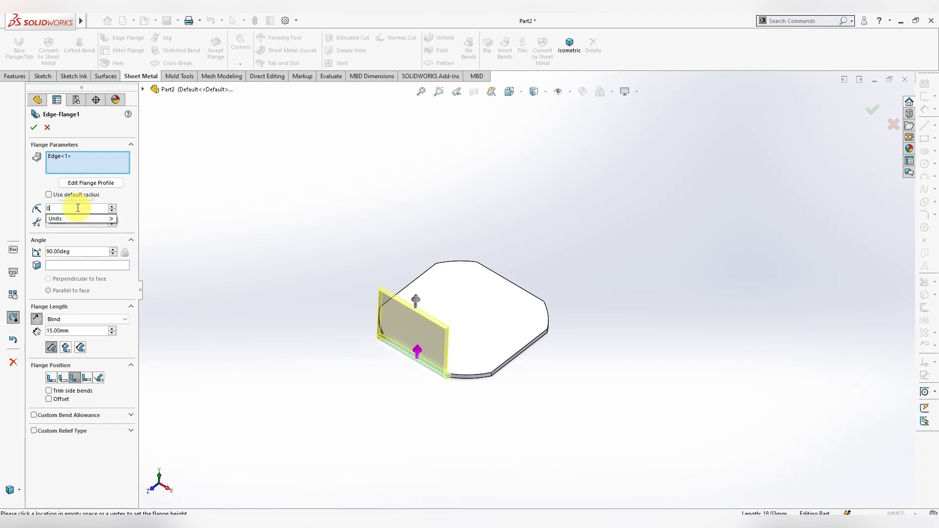
key(Return)
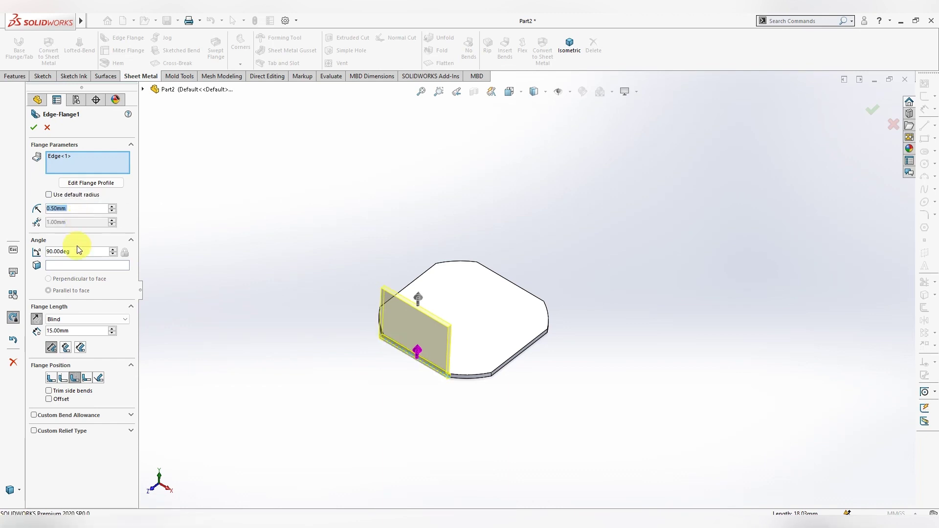
click(76, 332)
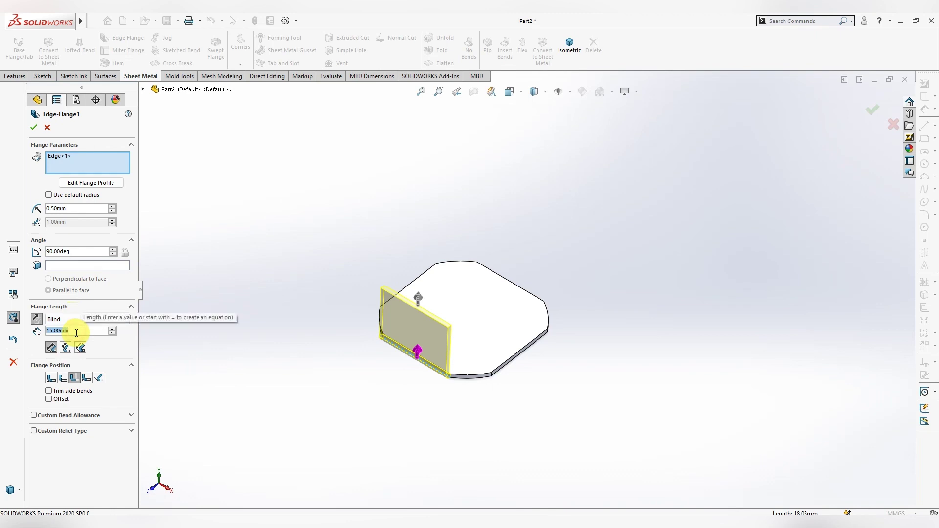
click(418, 298)
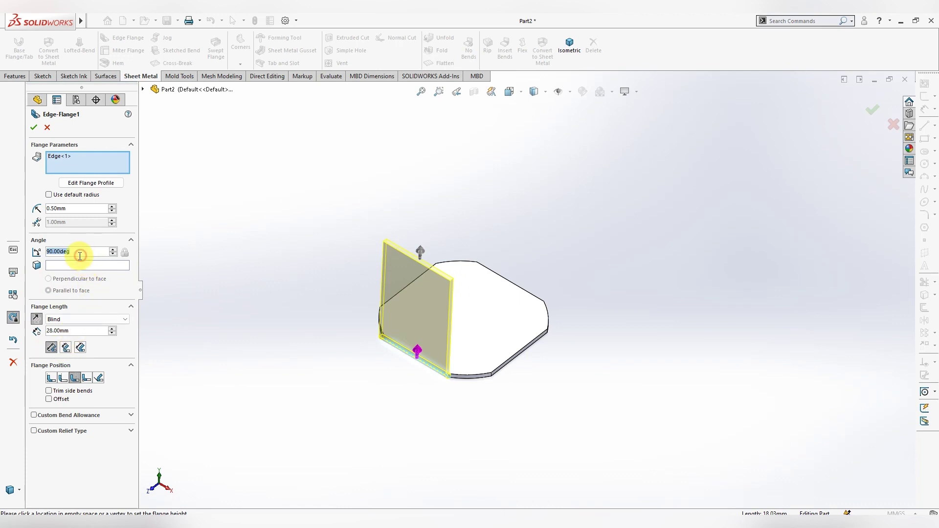
text(30)
key(Return)
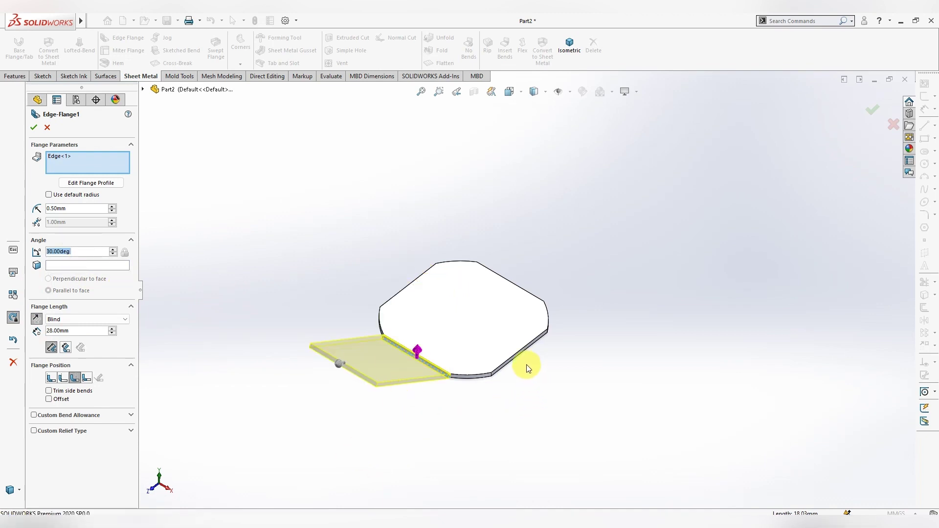
- Add three more alternate plate edges to the flange and accept the four tabs
click(520, 356)
mouse_move(585, 333)
middle_down()
mouse_move(571, 289)
mouse_move(506, 321)
mouse_move(529, 290)
middle_up()
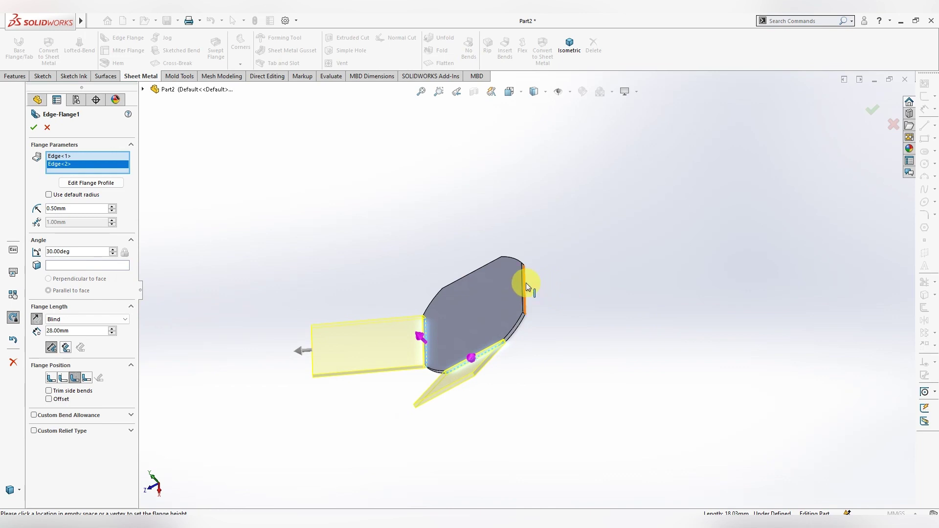
click(526, 283)
middle_drag(537, 233, 638, 292)
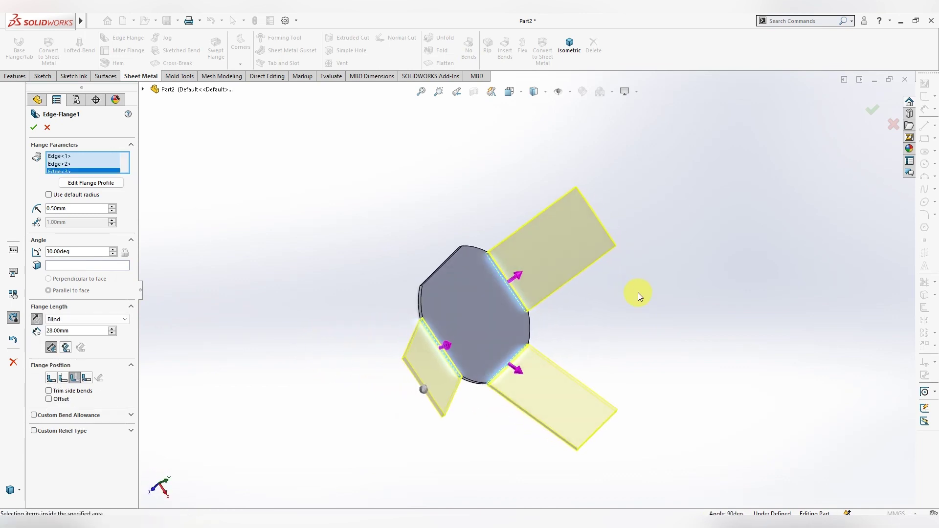
click(439, 265)
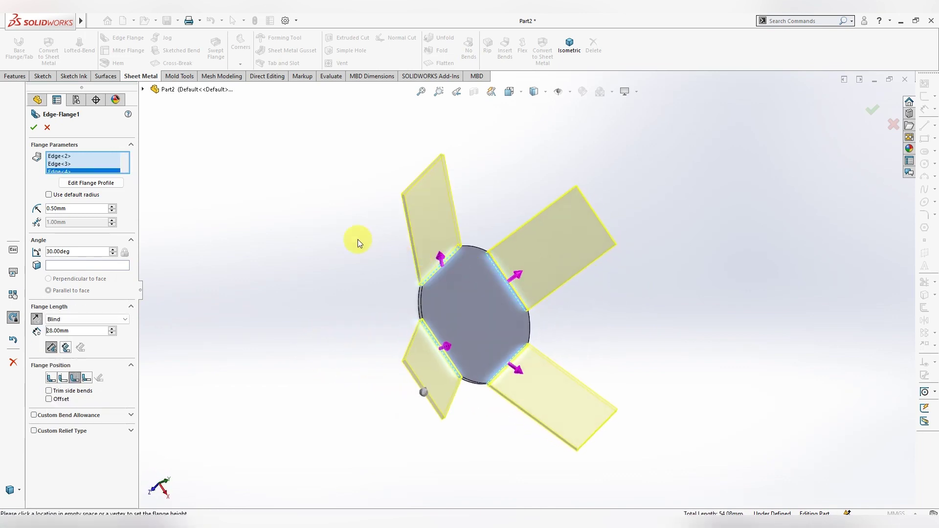
click(36, 129)
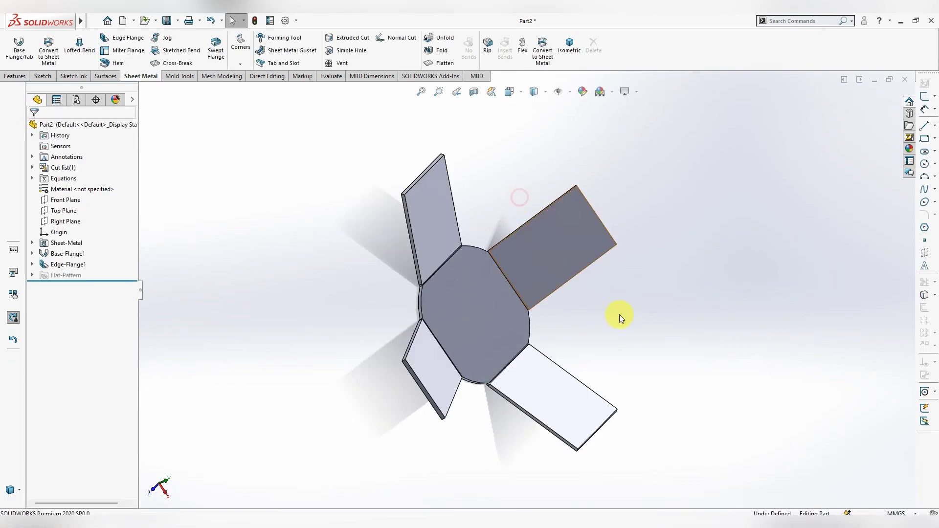
- Unfold all bends with the octagonal centre face fixed
mouse_move(619, 315)
middle_down()
mouse_move(488, 332)
mouse_move(588, 252)
middle_up()
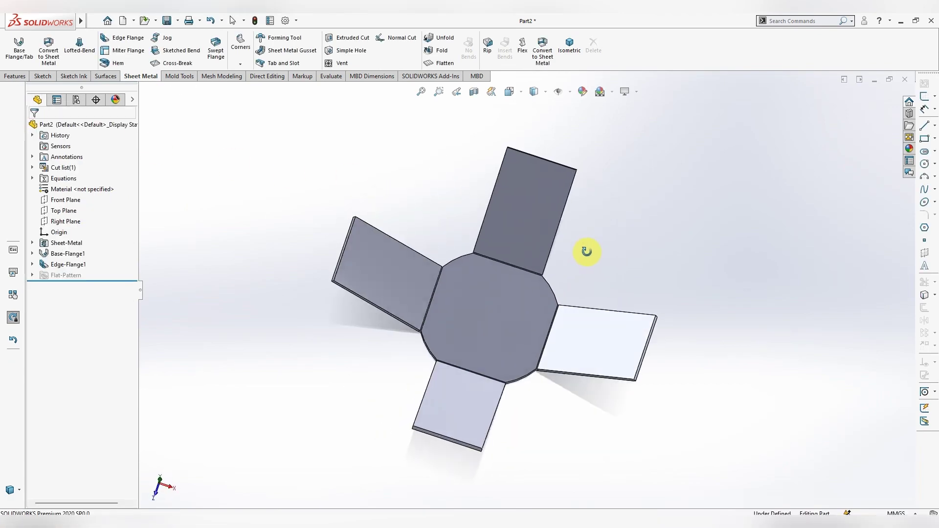
click(438, 38)
click(498, 306)
click(83, 195)
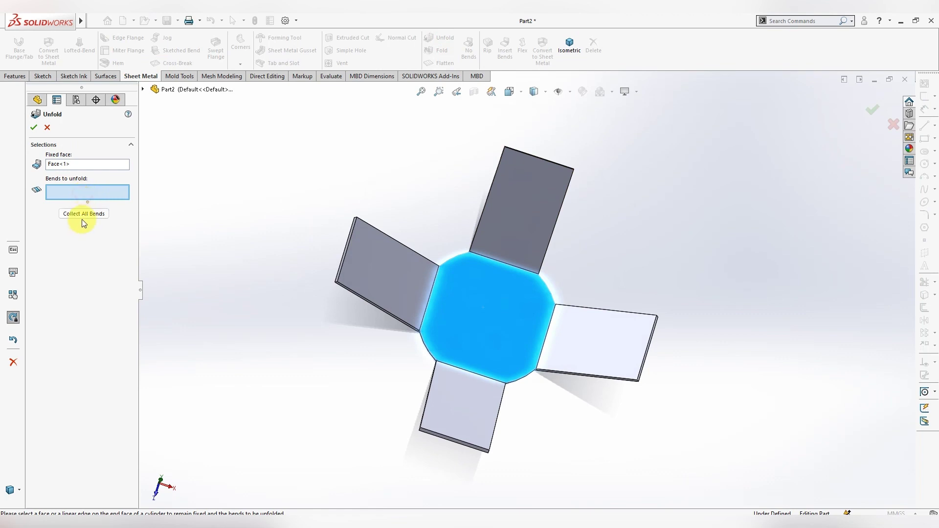
click(82, 215)
click(33, 127)
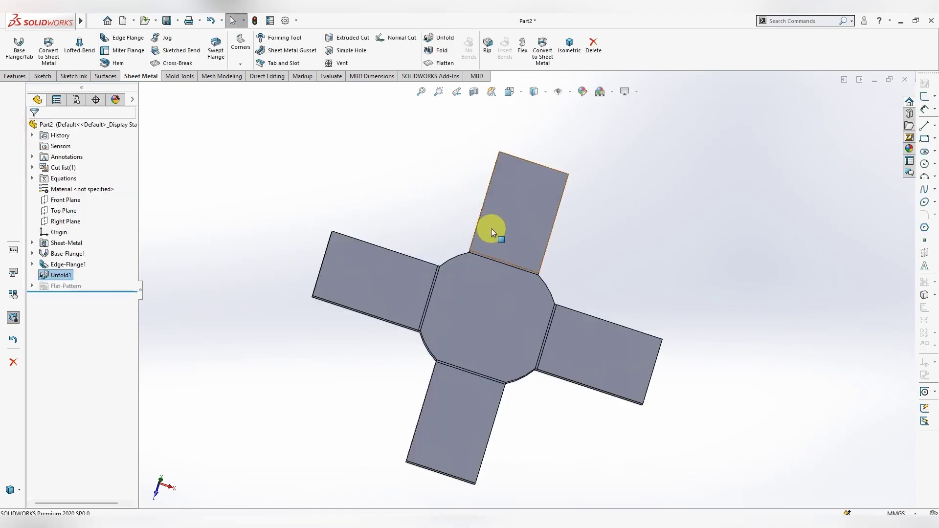
- Fold all four bends back up
middle_drag(491, 227, 532, 248)
click(439, 50)
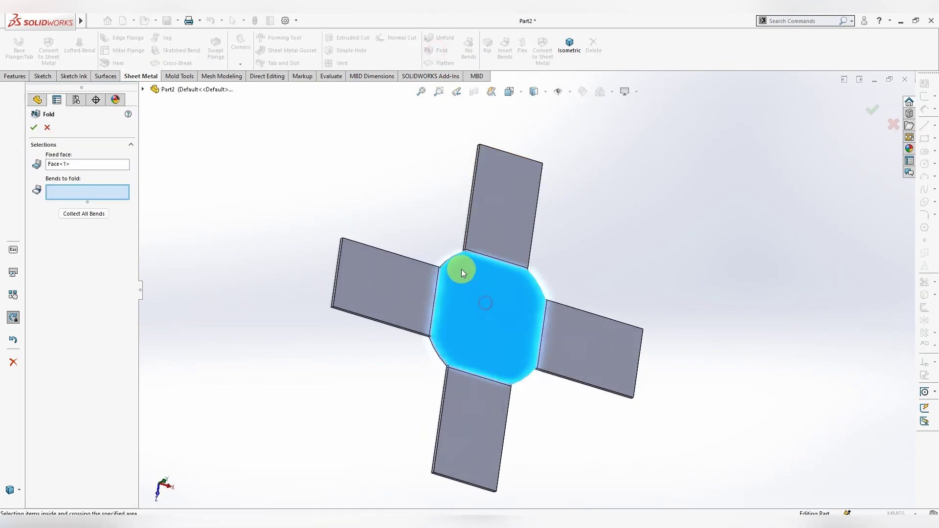
click(73, 213)
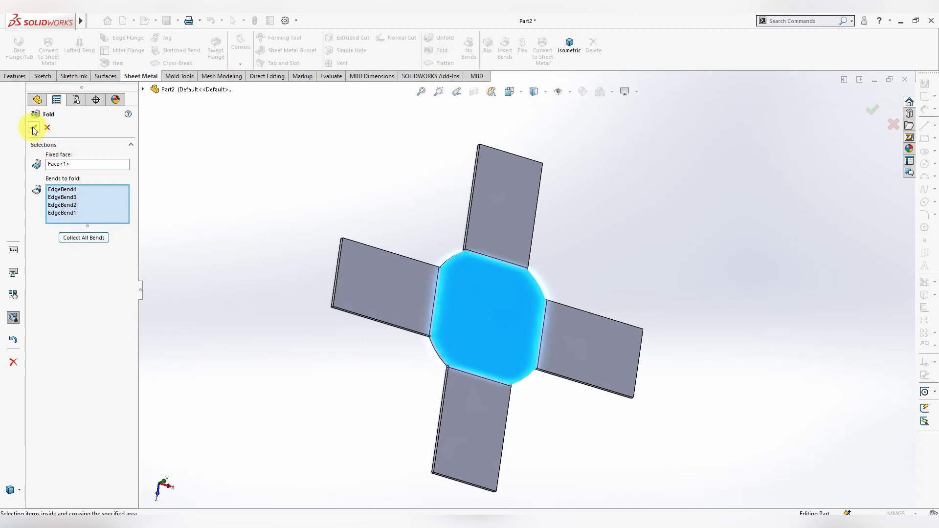
click(33, 128)
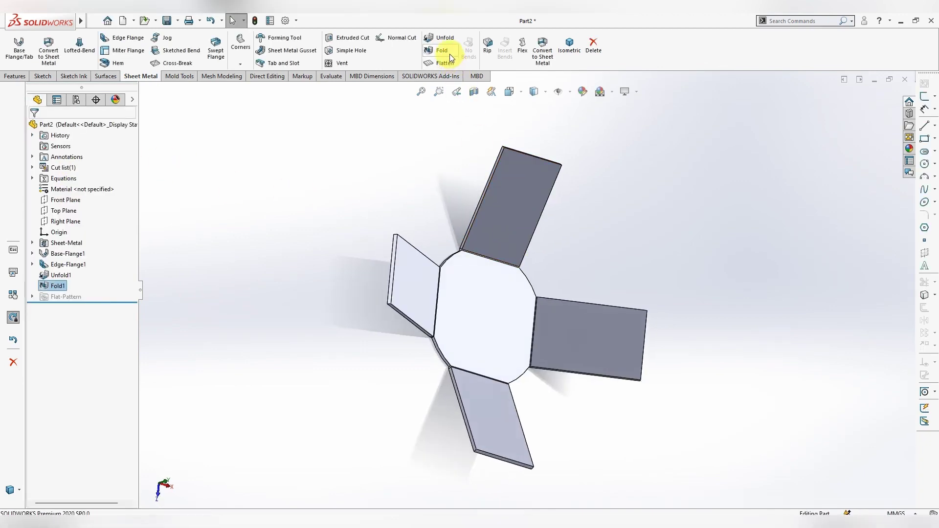
- Unfold all bends again with the centre face fixed, flattening the part
click(445, 40)
click(503, 297)
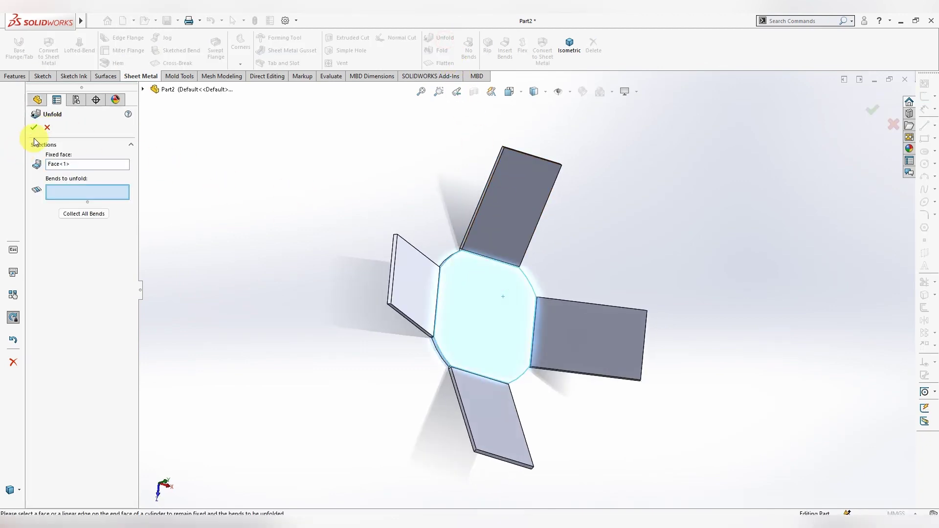
click(82, 213)
click(33, 128)
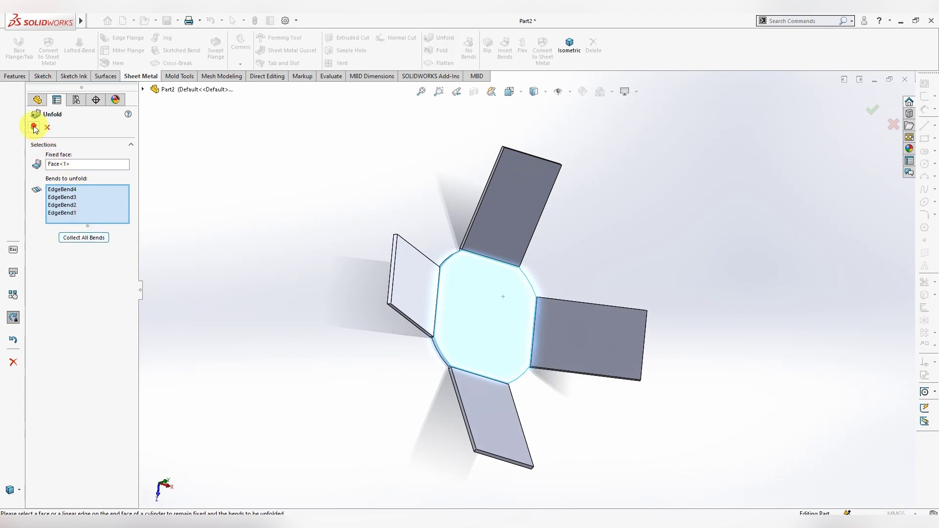
- Start a new sketch on the flattened part's centre face
click(508, 293)
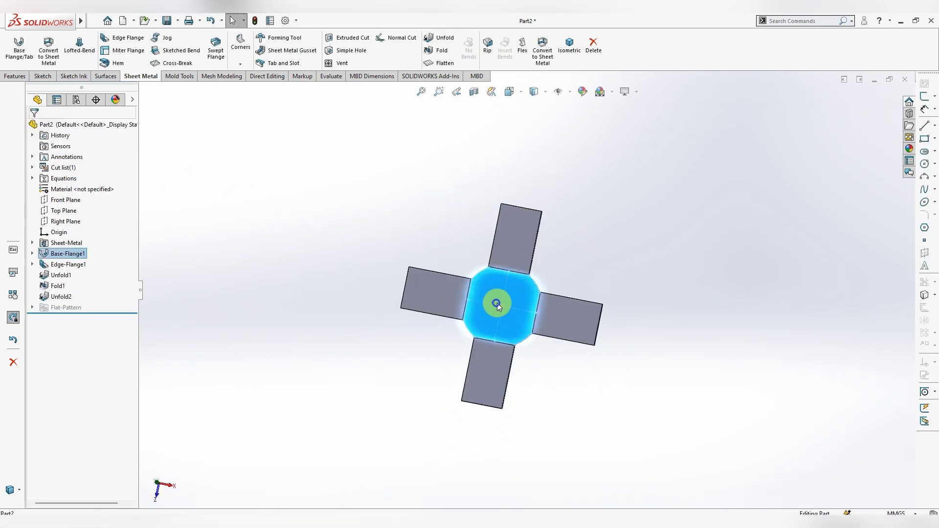
right_click(508, 293)
click(532, 237)
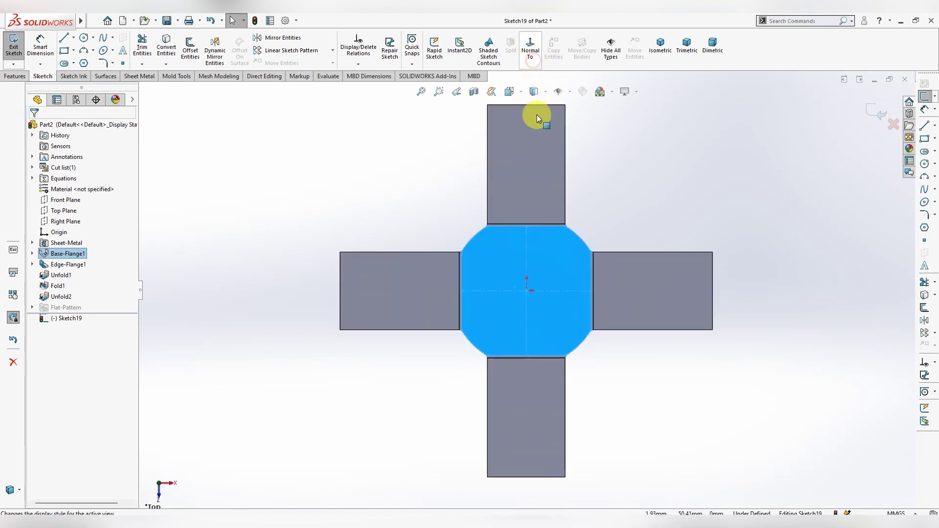
click(523, 260)
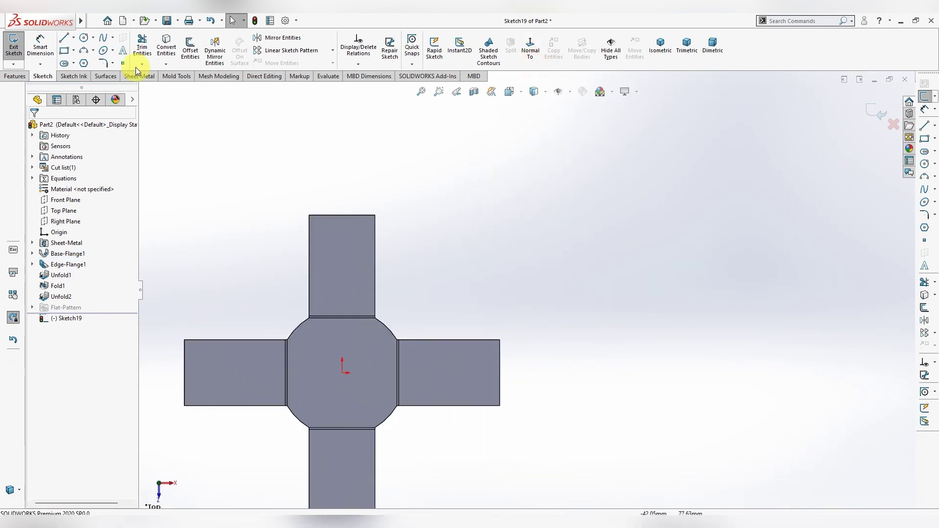
- Draw an origin-centred circle and dimension it to Ø60
click(84, 37)
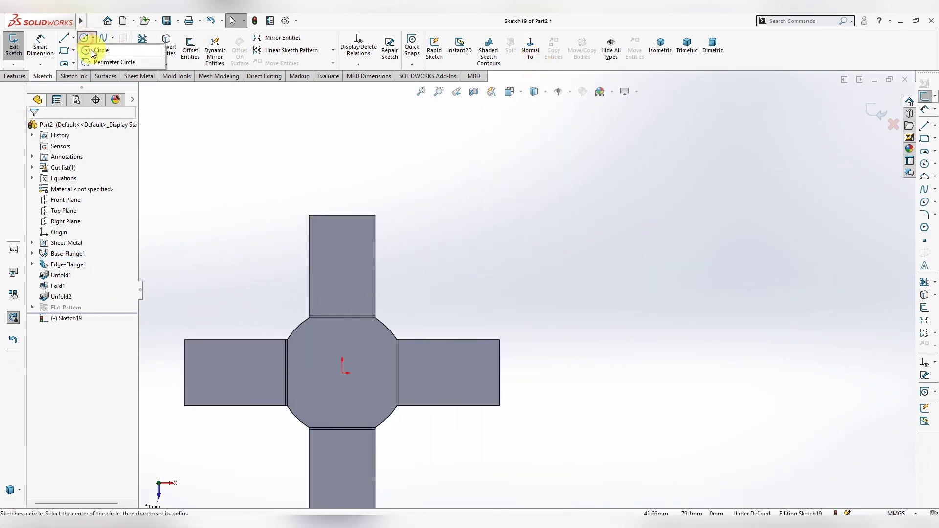
click(341, 372)
click(436, 294)
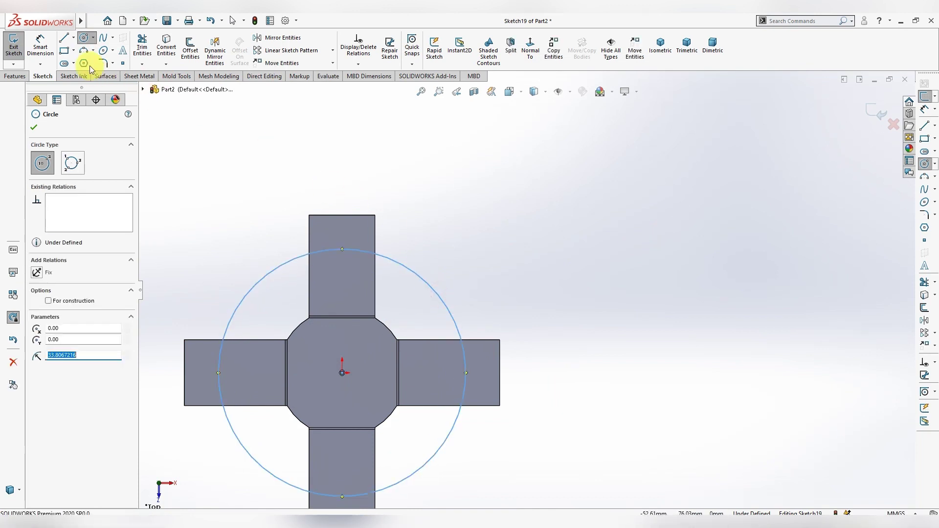
click(52, 49)
click(426, 278)
click(477, 253)
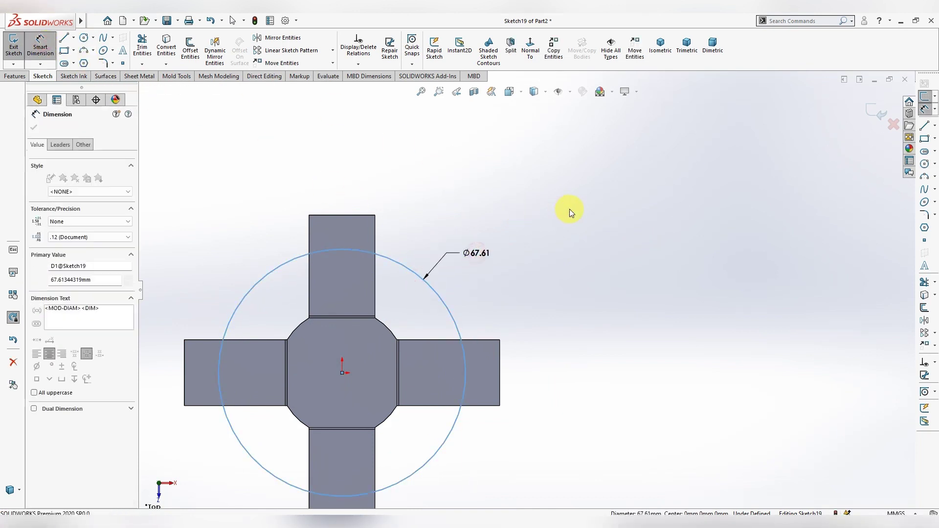
scroll(647, 203, down, 5)
scroll(654, 212, up, 8)
scroll(523, 379, down, 3)
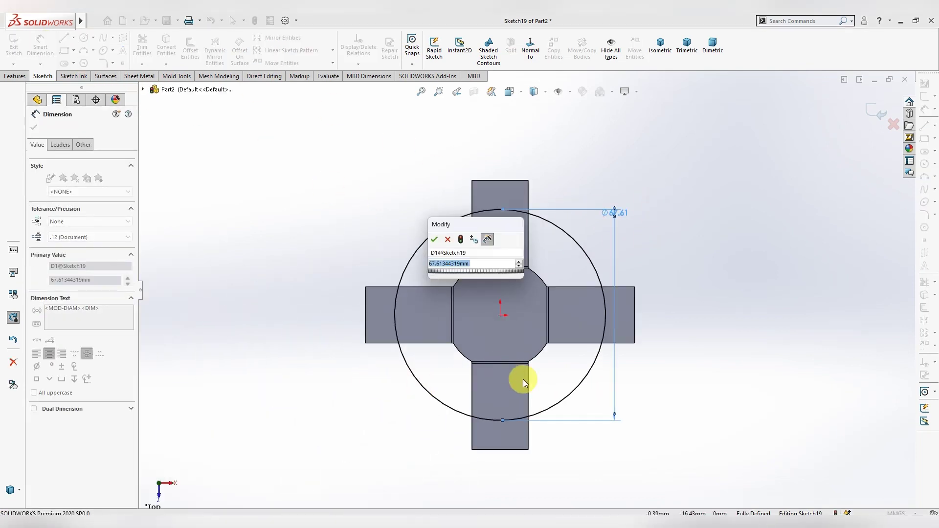
text(60)
key(Return)
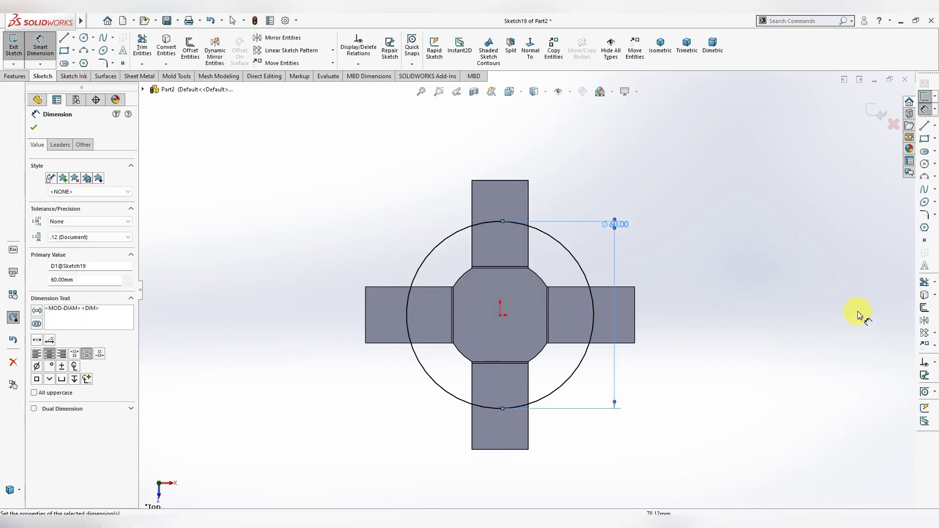
click(682, 306)
key(Escape)
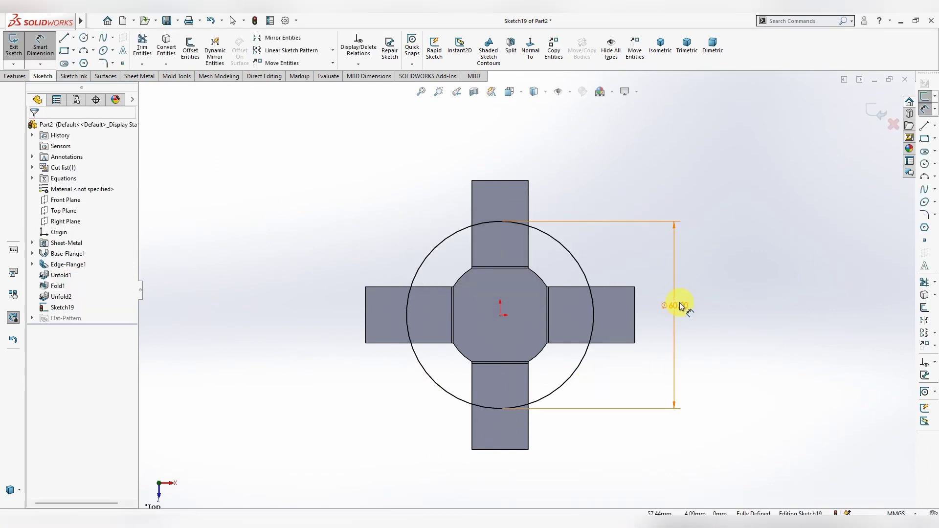
- Draw a circle on the Ø60 circle's top point and dimension it to Ø10
click(83, 37)
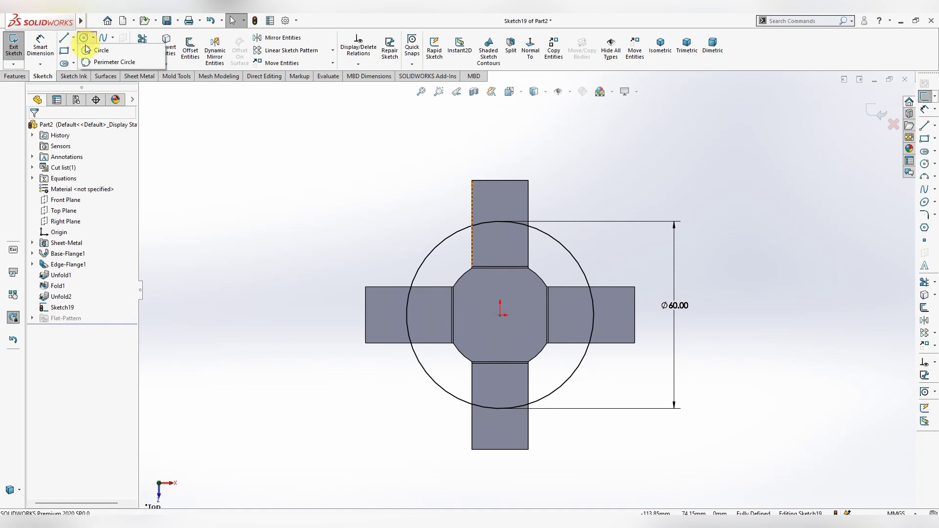
scroll(513, 236, up, 2)
click(434, 219)
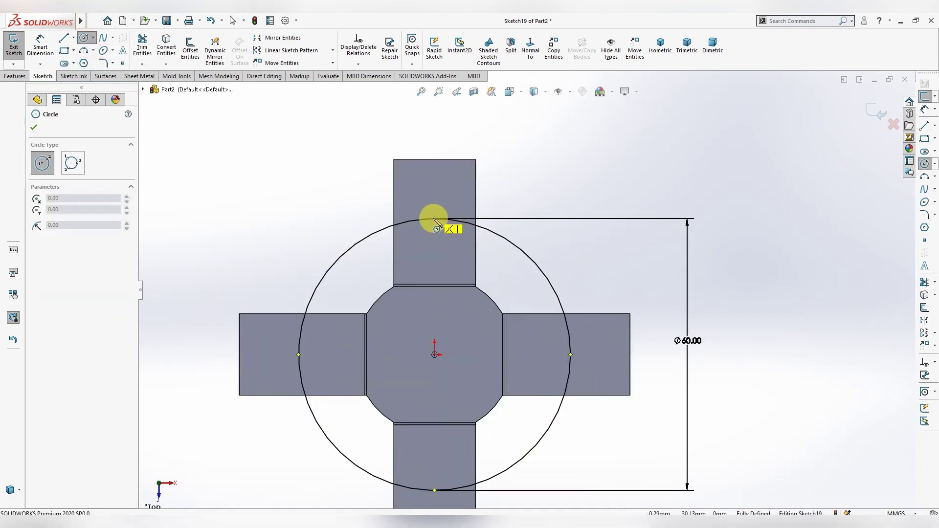
click(438, 232)
click(40, 47)
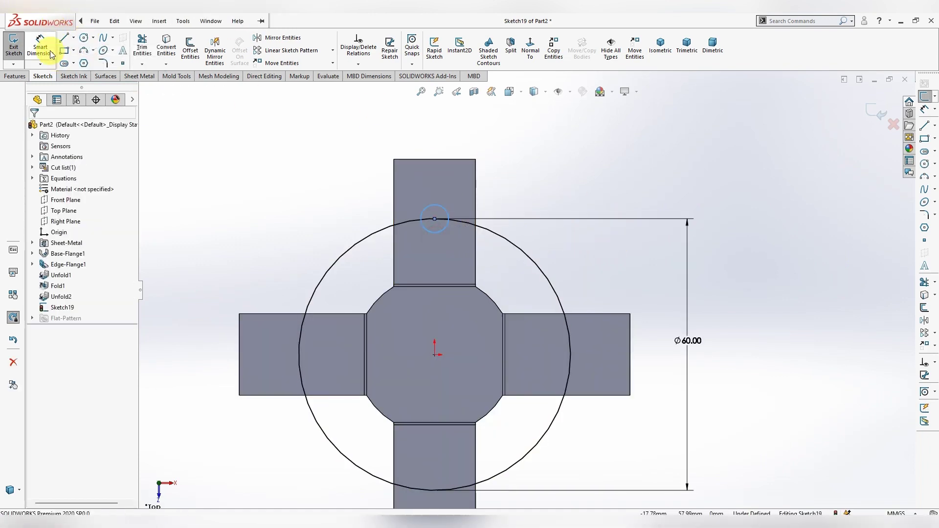
click(445, 210)
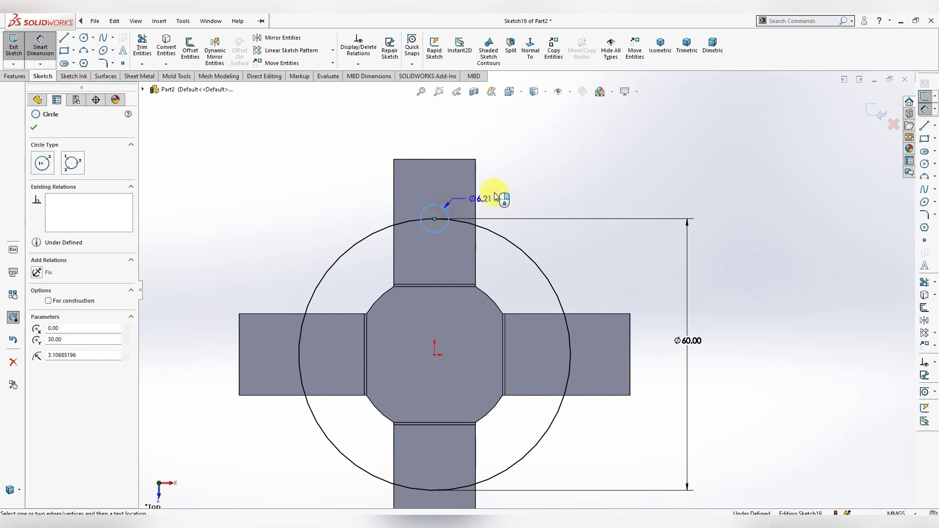
click(496, 191)
text(10)
key(Return)
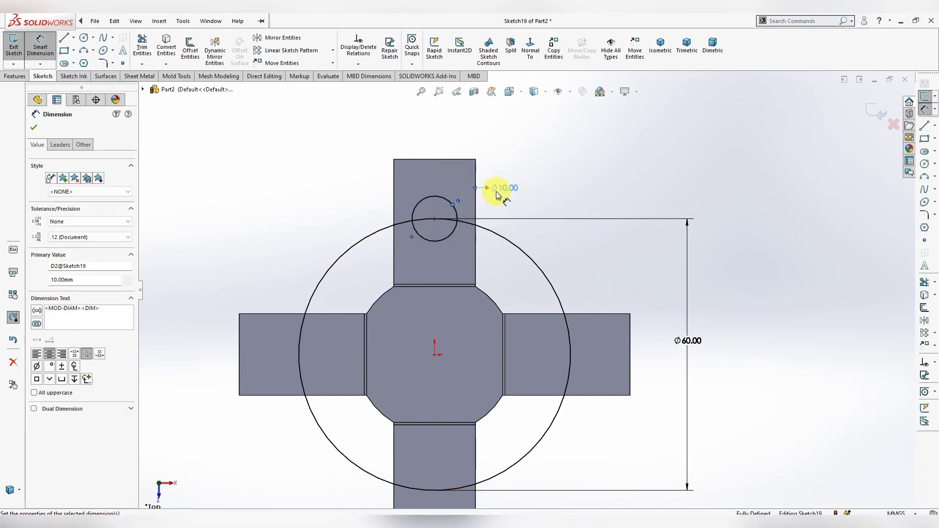
key(Escape)
scroll(511, 233, down, 1)
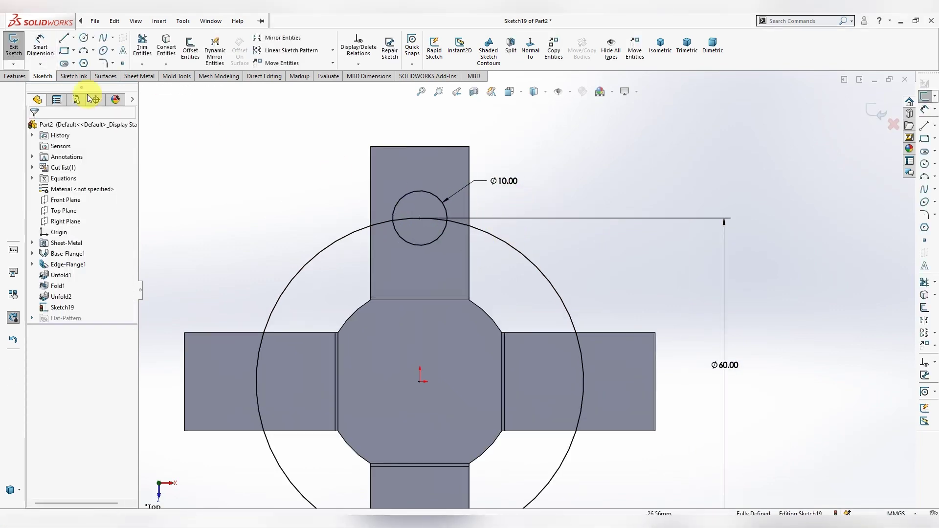
click(74, 38)
- Draw a line from the upper tab's left base corner to above the Ø10 circle
scroll(411, 290, down, 5)
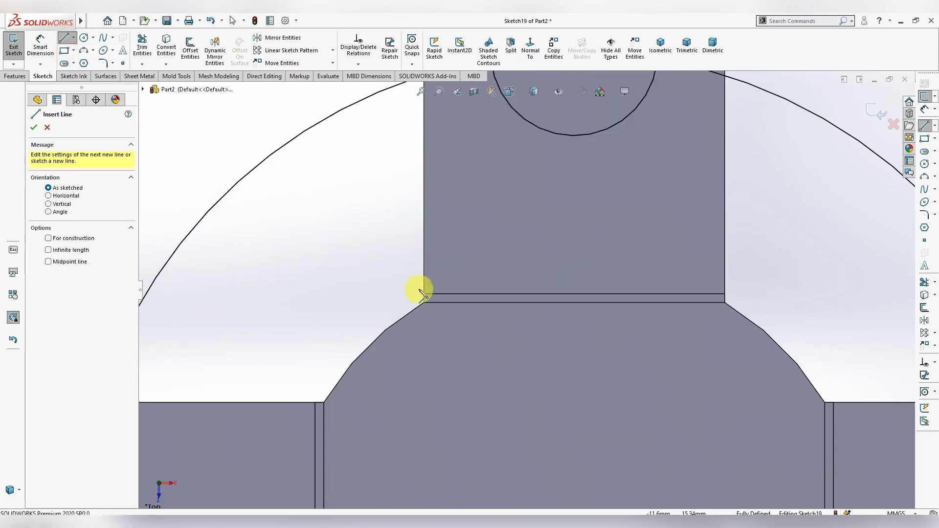
scroll(436, 293, down, 1)
click(439, 296)
scroll(416, 308, up, 2)
scroll(566, 210, up, 4)
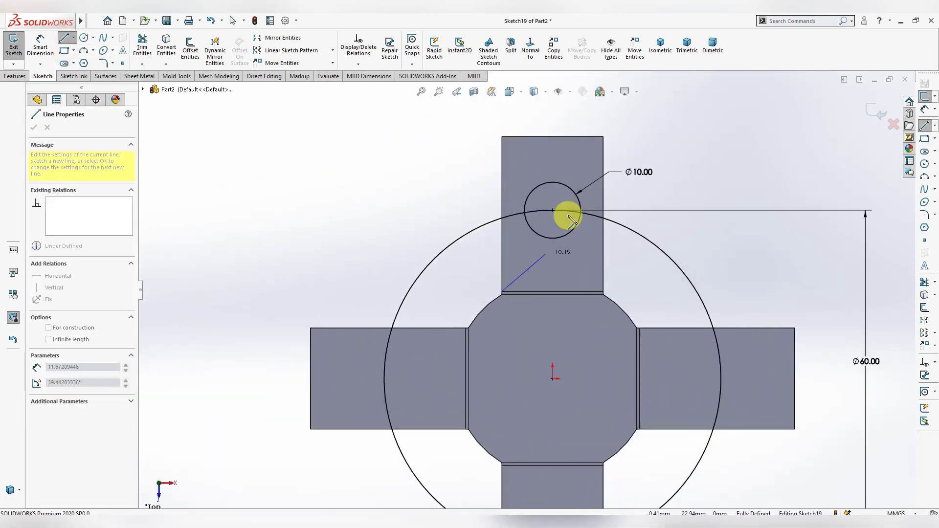
scroll(544, 168, down, 2)
click(496, 175)
key(Escape)
scroll(782, 335, down, 2)
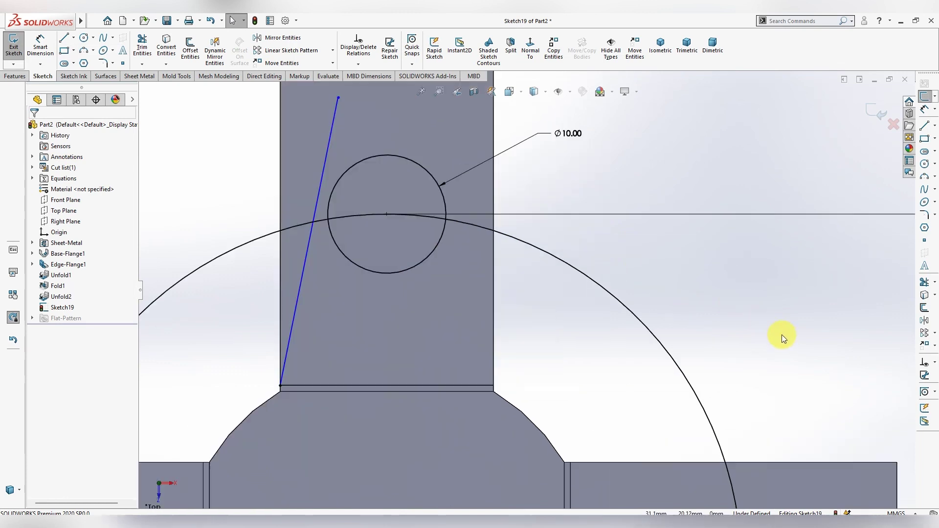
- Draw a second line from the tab's right base corner past the Ø10 circle
click(66, 44)
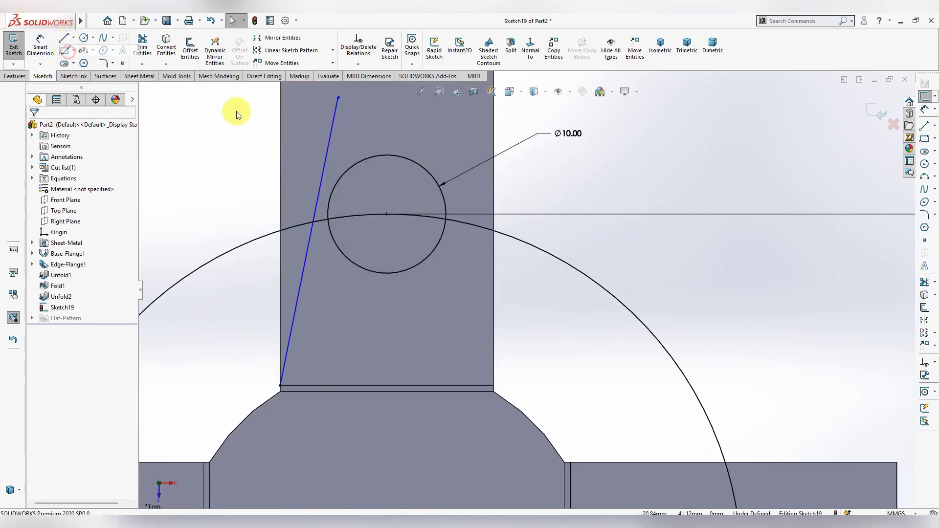
scroll(502, 381, down, 1)
scroll(502, 382, down, 3)
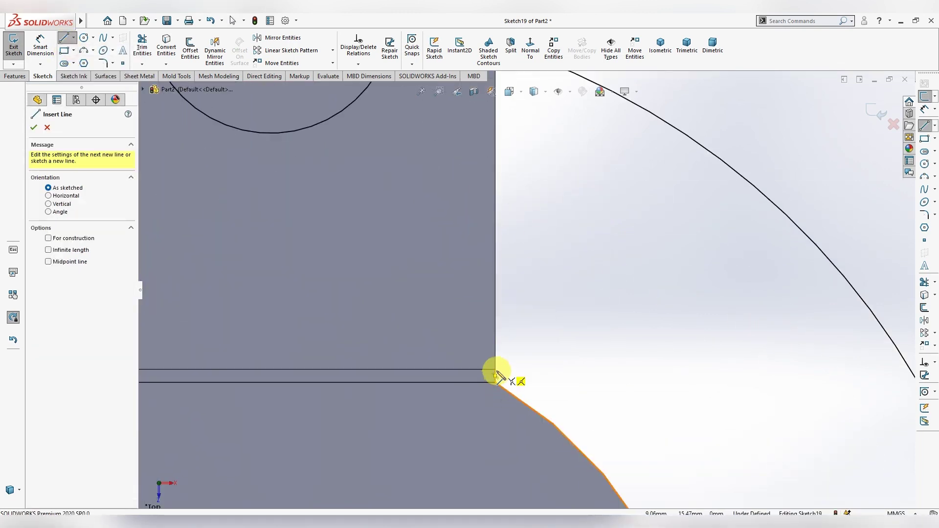
click(495, 370)
scroll(508, 386, up, 2)
scroll(524, 398, up, 3)
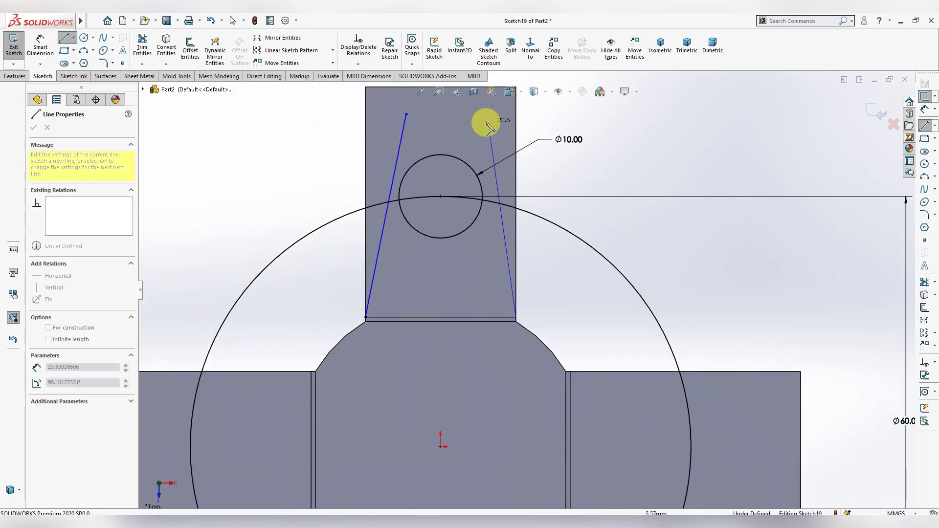
click(472, 115)
key(Escape)
- Make both slanted lines tangent to the Ø10 circle
click(483, 169)
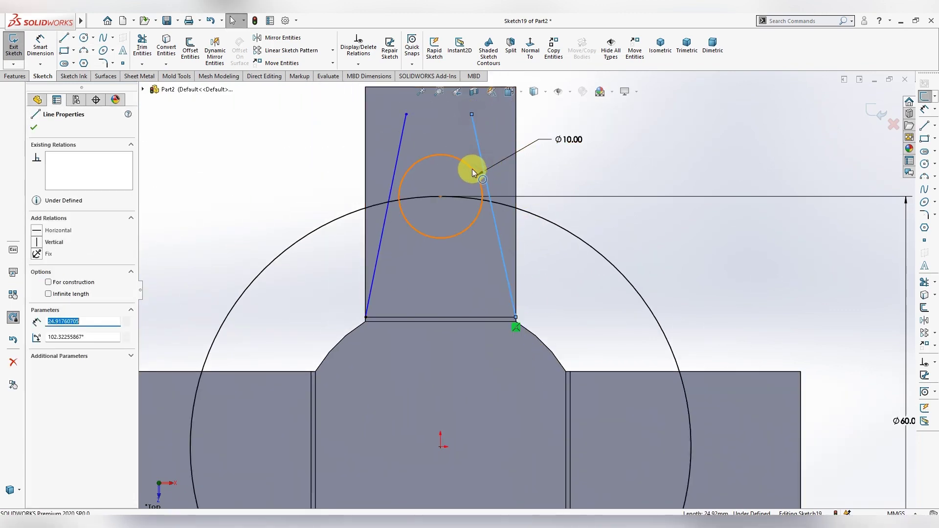
click(502, 118)
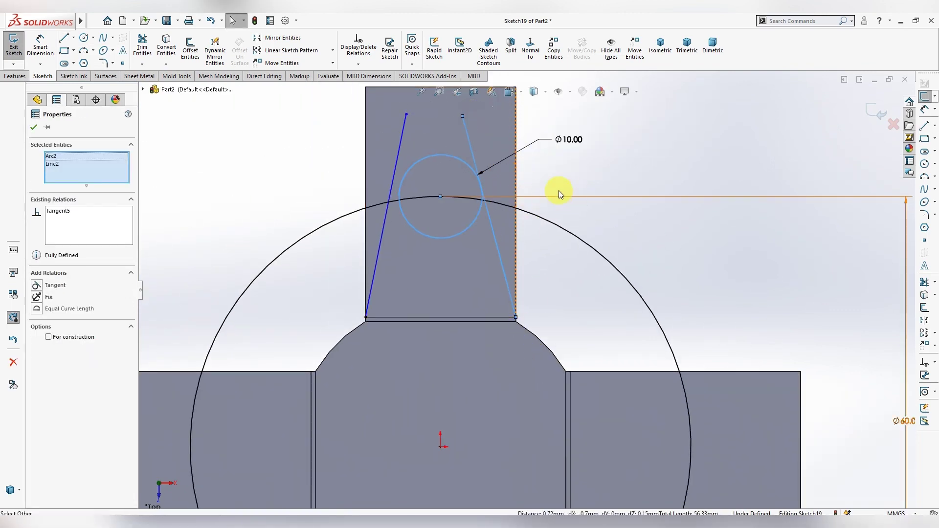
click(34, 128)
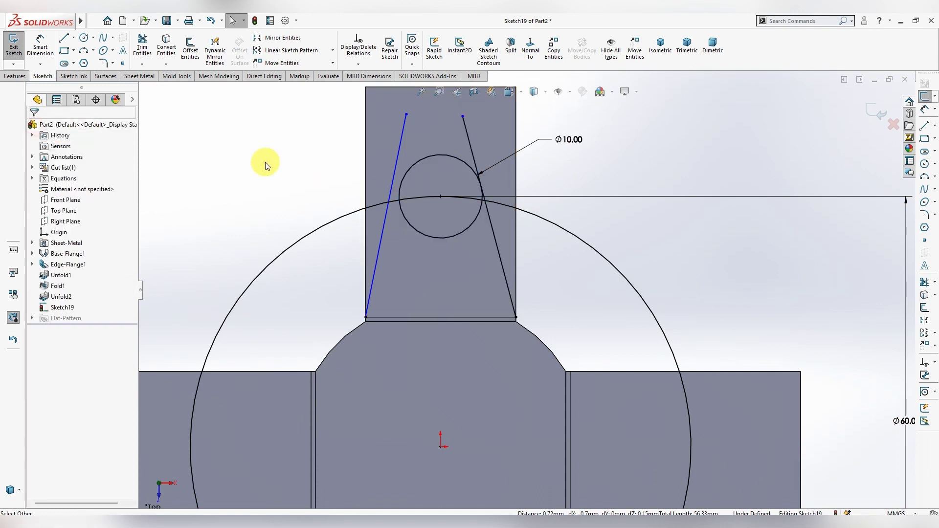
click(409, 168)
ctrl+click(398, 163)
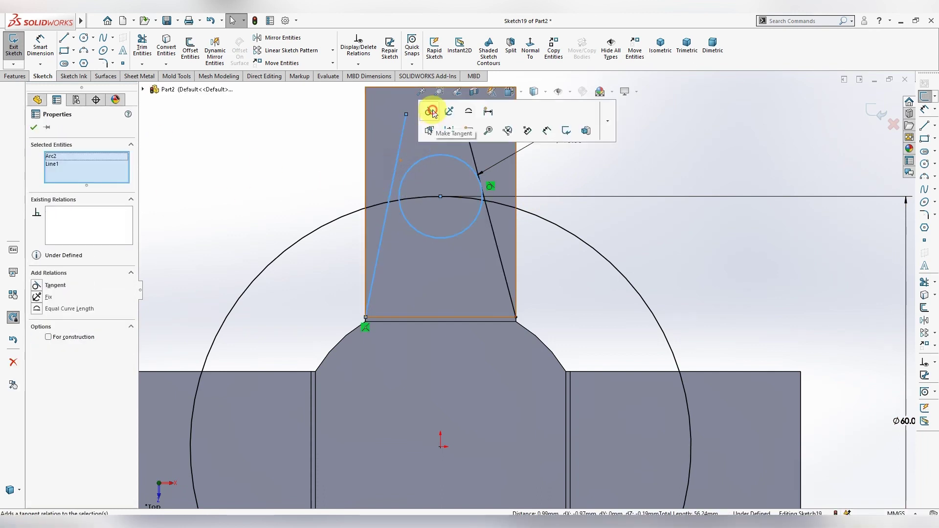
click(430, 111)
click(34, 128)
scroll(451, 236, up, 3)
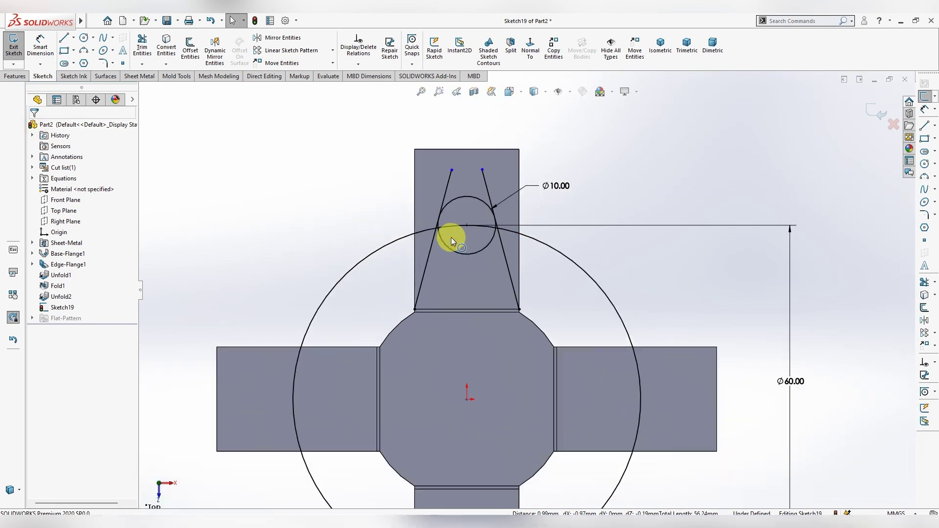
- Trim the left line's excess end and the Ø10 circle's lower arc
click(139, 46)
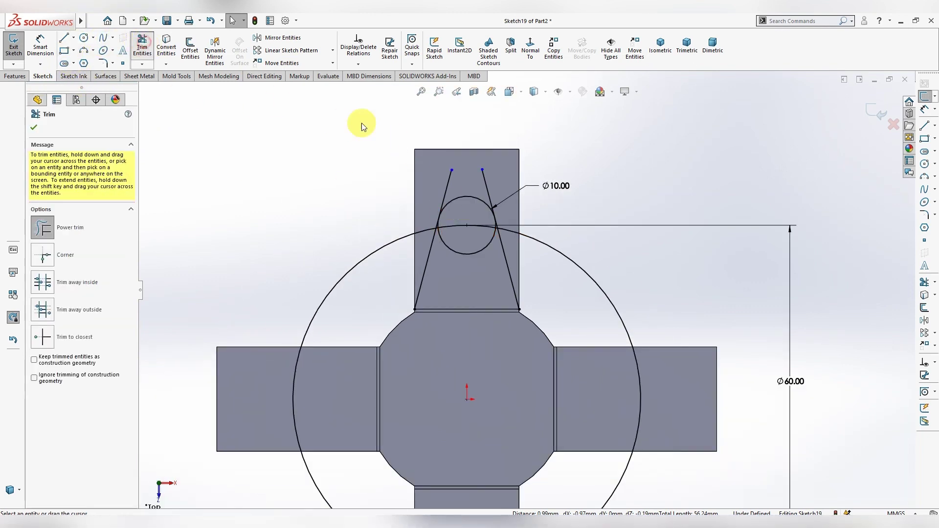
scroll(475, 129, down, 3)
drag(461, 210, 428, 215)
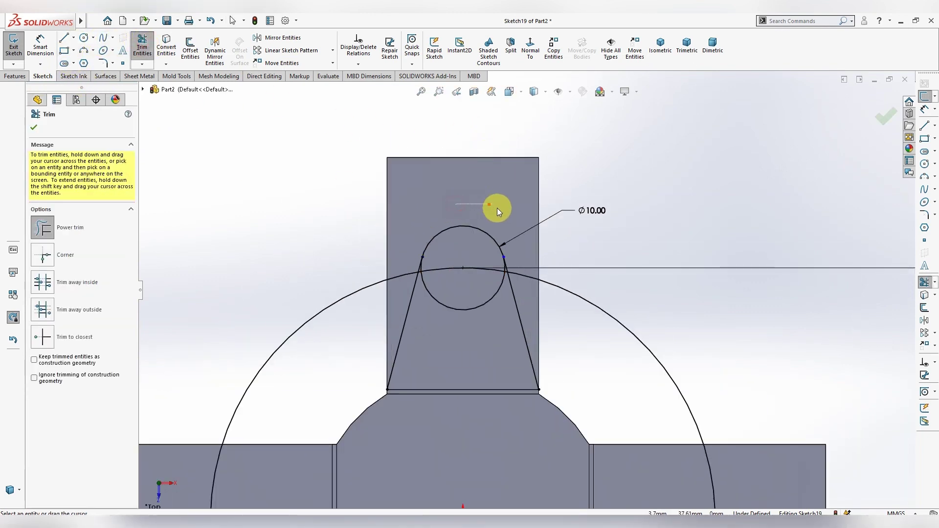
scroll(500, 258, down, 3)
drag(494, 356, 515, 279)
scroll(515, 282, down, 3)
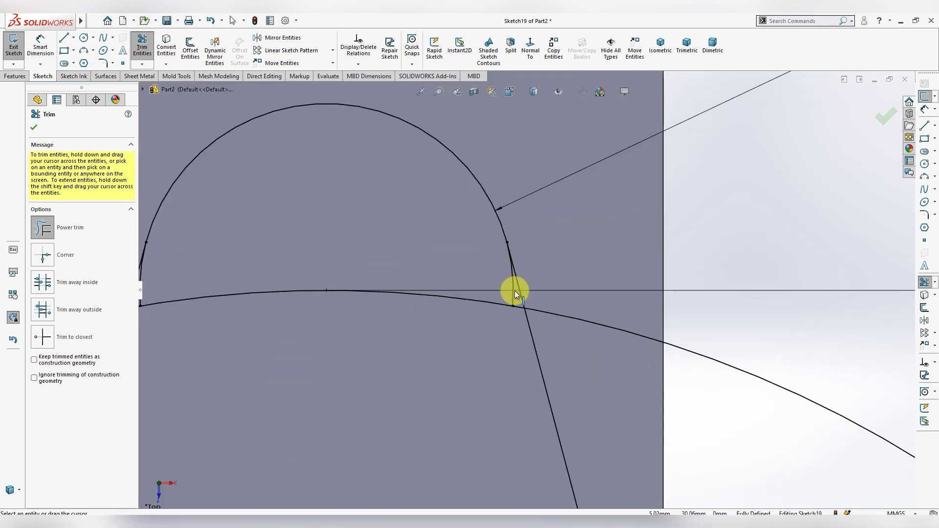
click(513, 292)
key(Escape)
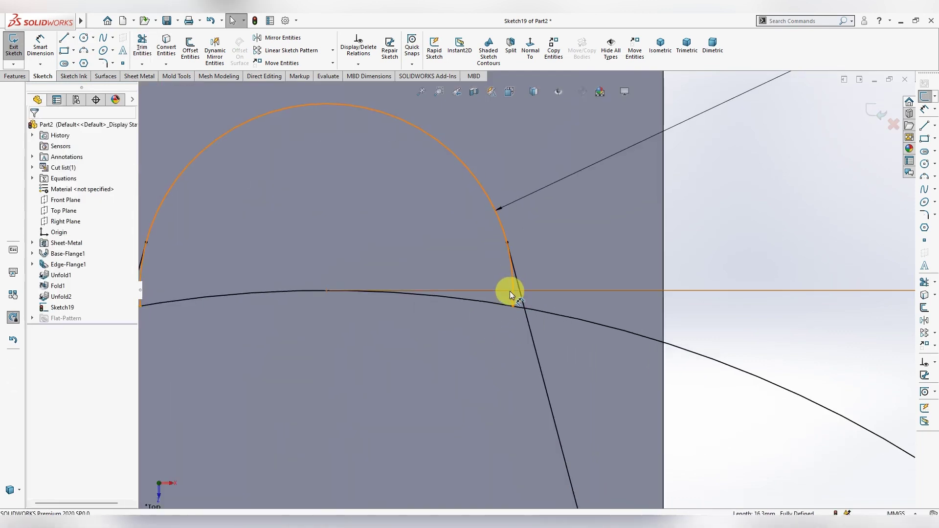
- Trim the leftover arc stubs beside both lines to finish the rounded tab tip
click(148, 45)
drag(509, 289, 512, 291)
scroll(512, 292, up, 2)
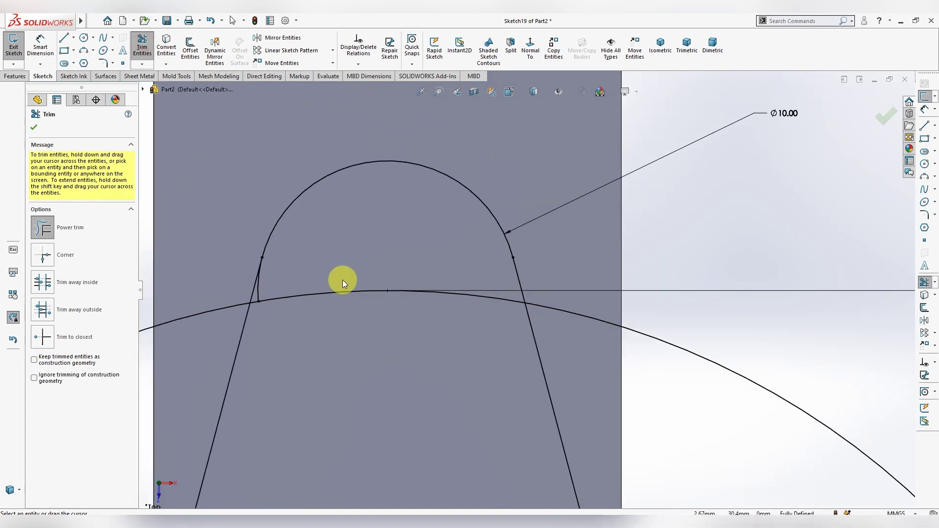
scroll(263, 288, down, 2)
drag(289, 292, 286, 296)
key(Escape)
scroll(324, 236, up, 3)
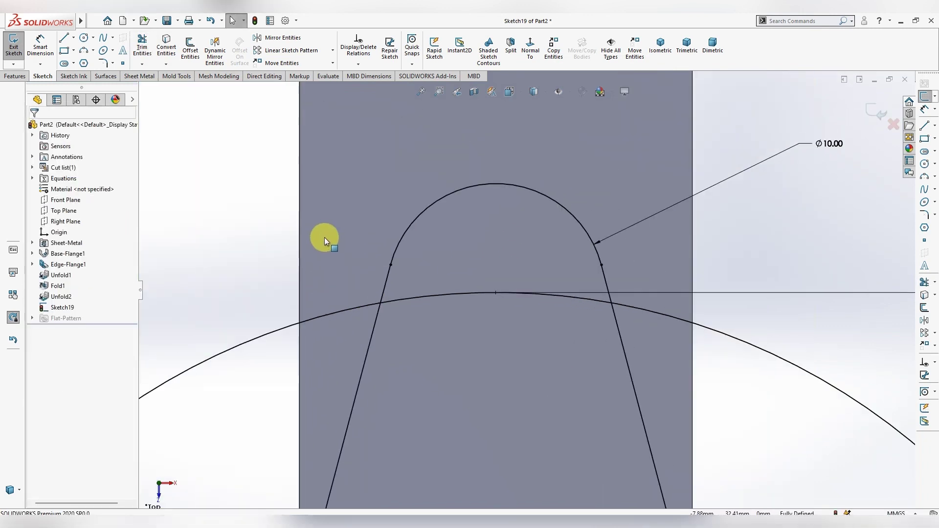
scroll(399, 236, up, 3)
scroll(617, 344, down, 2)
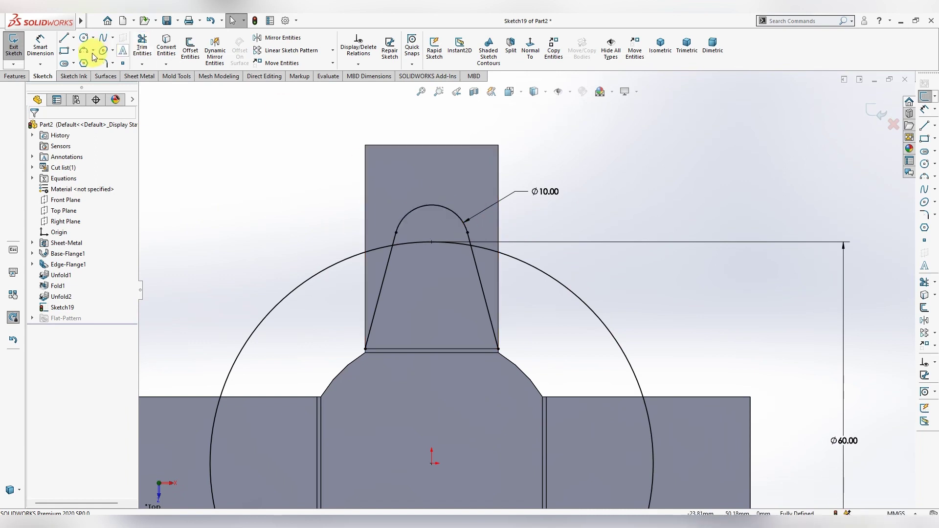
- Extend the upper tab's base line a short way to the left
click(73, 38)
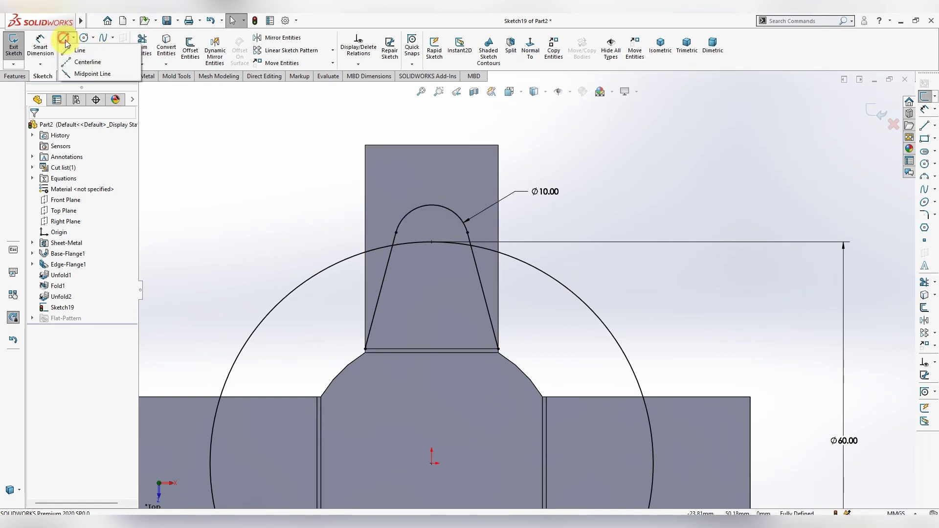
click(366, 349)
click(330, 349)
click(334, 331)
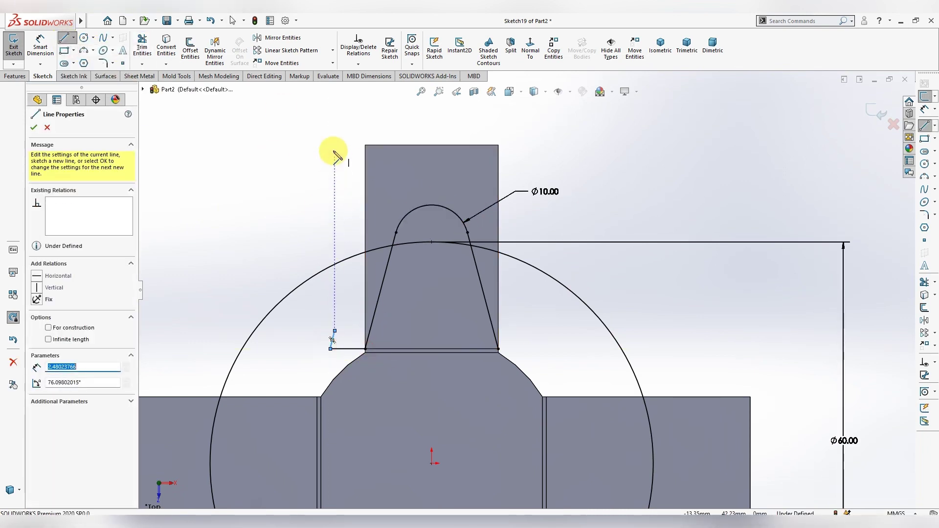
key(Escape)
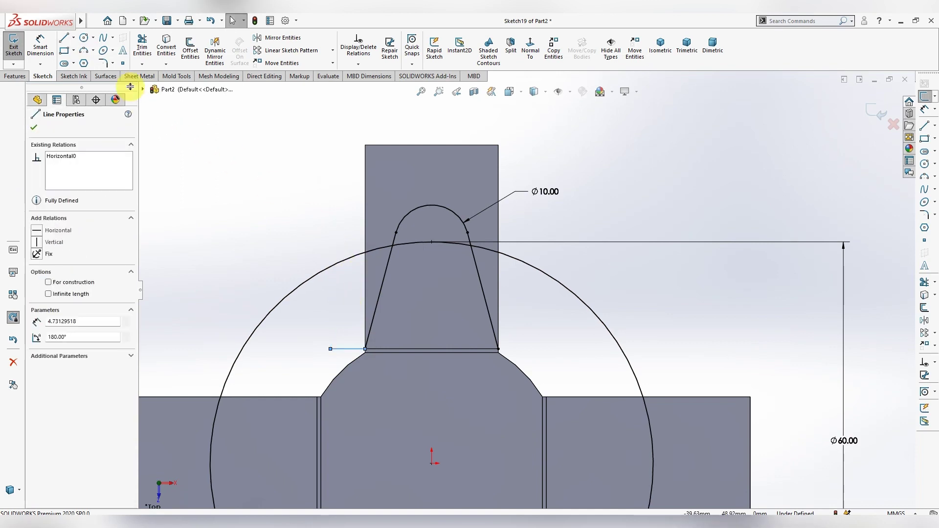
- Draw lines up, across and back down to close a rectangular frame around the tab
click(67, 39)
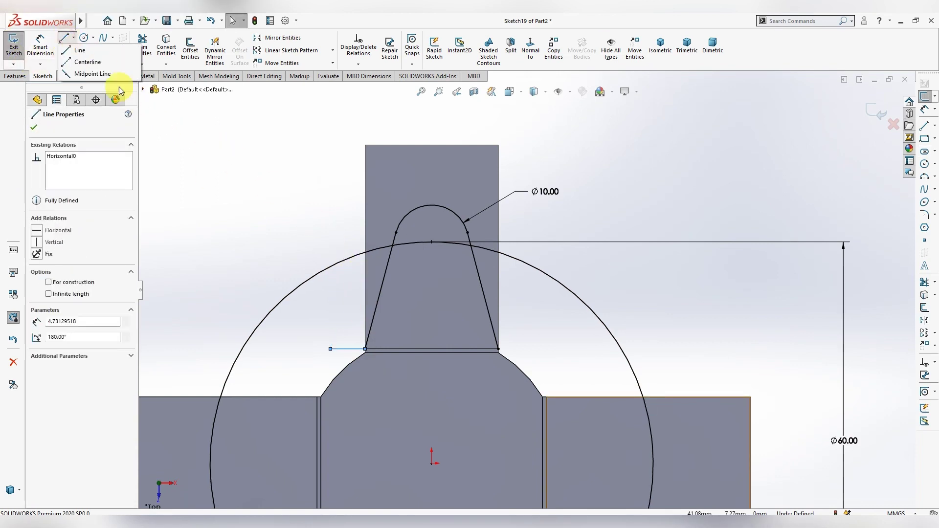
click(79, 50)
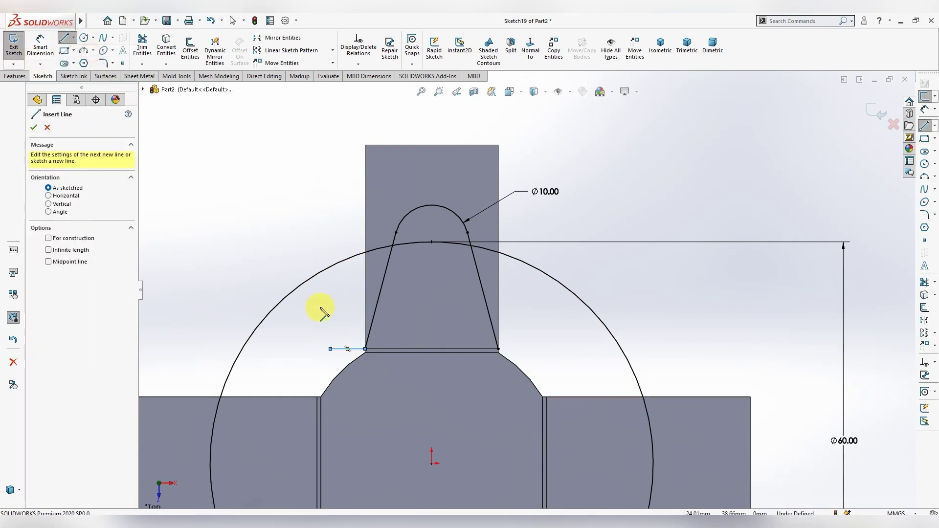
click(331, 349)
click(330, 124)
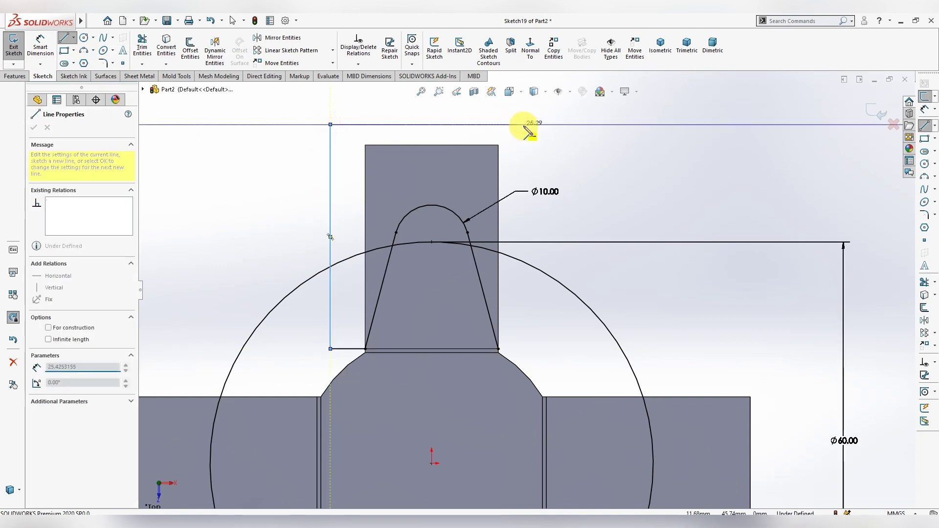
click(529, 124)
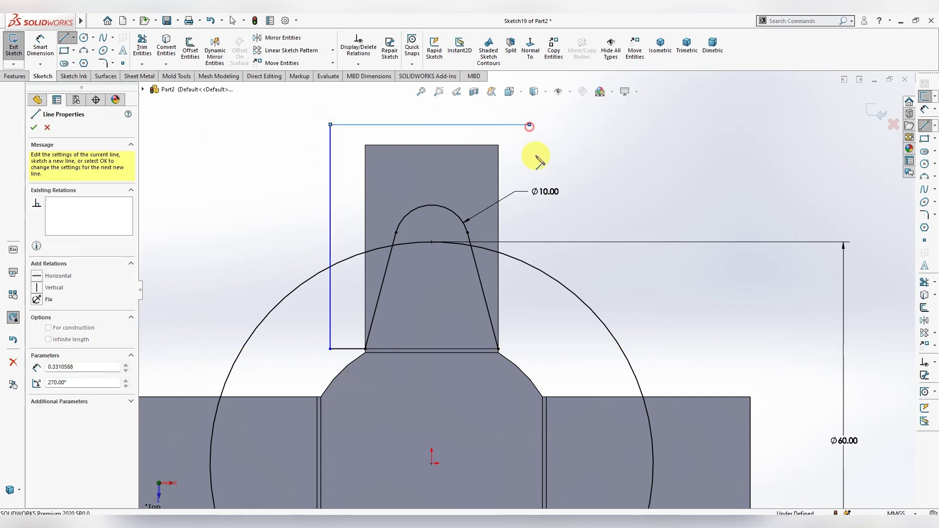
click(529, 348)
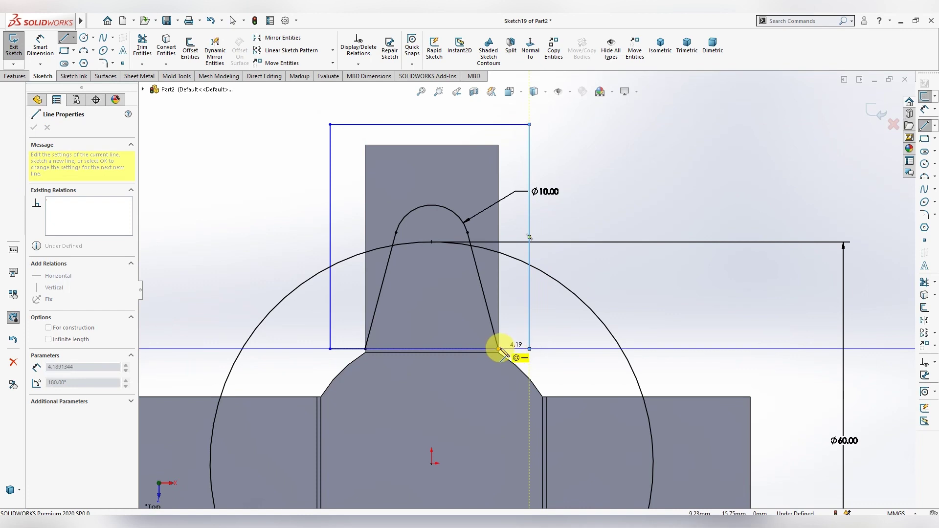
double_click(497, 348)
key(Escape)
scroll(478, 312, up, 5)
mouse_move(483, 284)
middle_down()
mouse_move(495, 295)
mouse_move(492, 262)
middle_up()
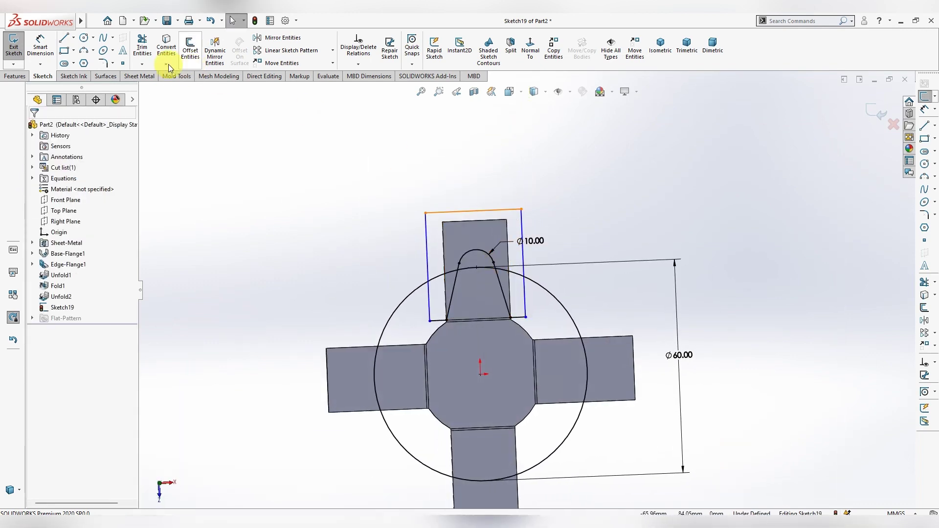
- Draw a circle centred on the arc centre of the tab's rounded tip
click(83, 38)
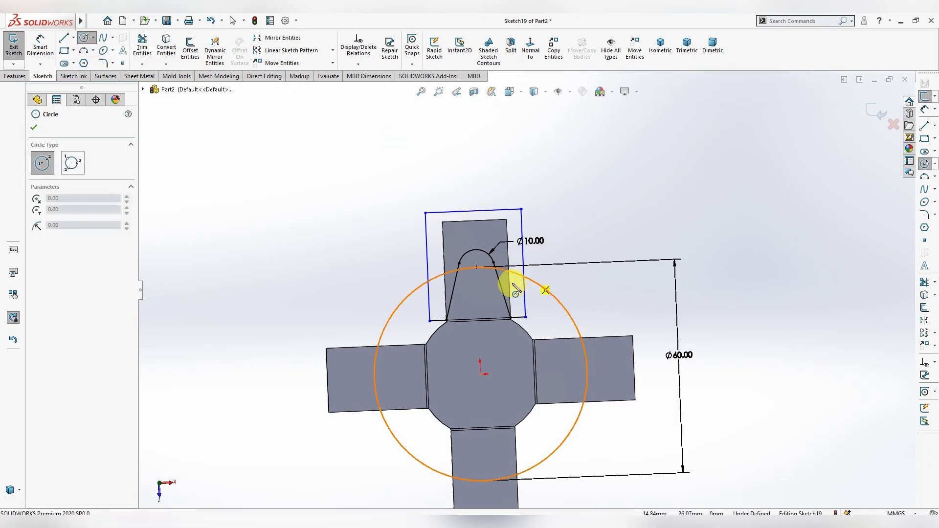
click(476, 268)
click(479, 278)
key(Escape)
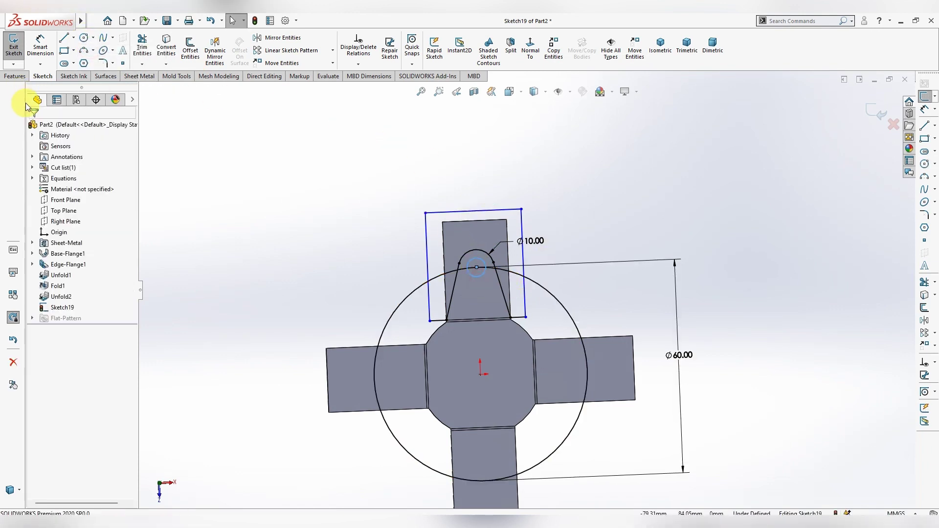
- Dimension the small circle's diameter to 5 mm
click(36, 48)
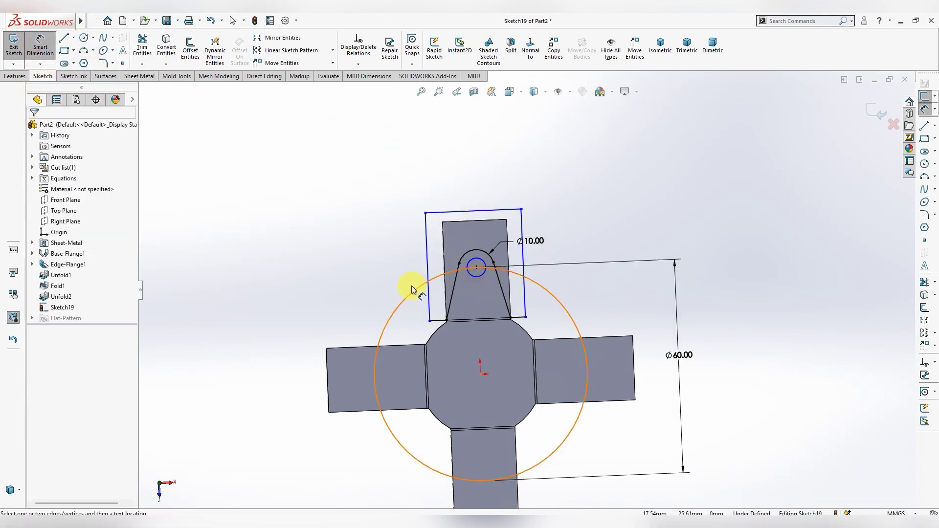
click(472, 275)
click(408, 269)
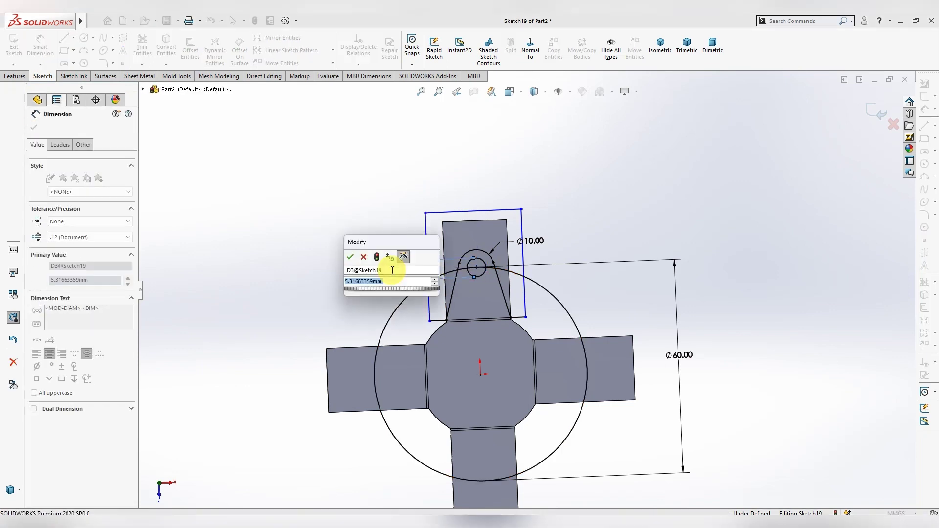
text(5)
key(Return)
key(Escape)
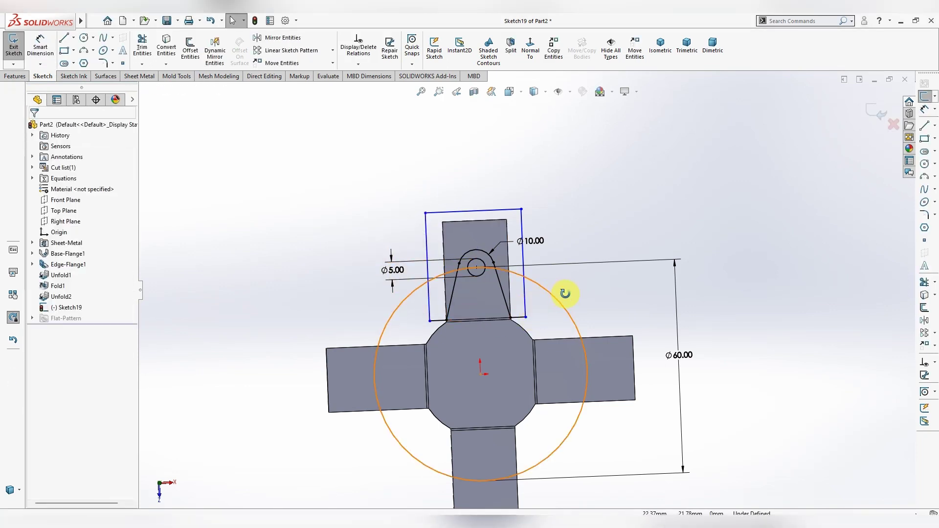
middle_drag(565, 293, 578, 302)
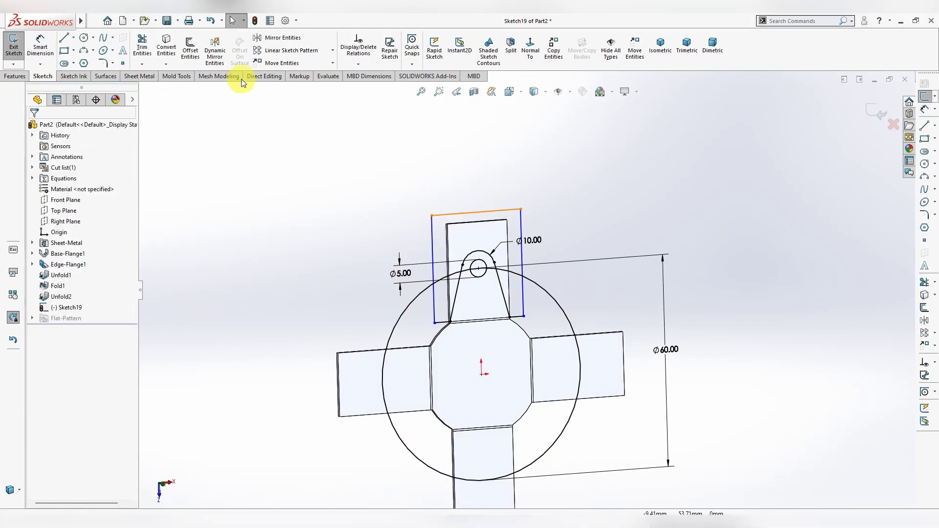
- Extruded-cut the tab outline and small circle contours Through All - Both
click(23, 77)
click(145, 46)
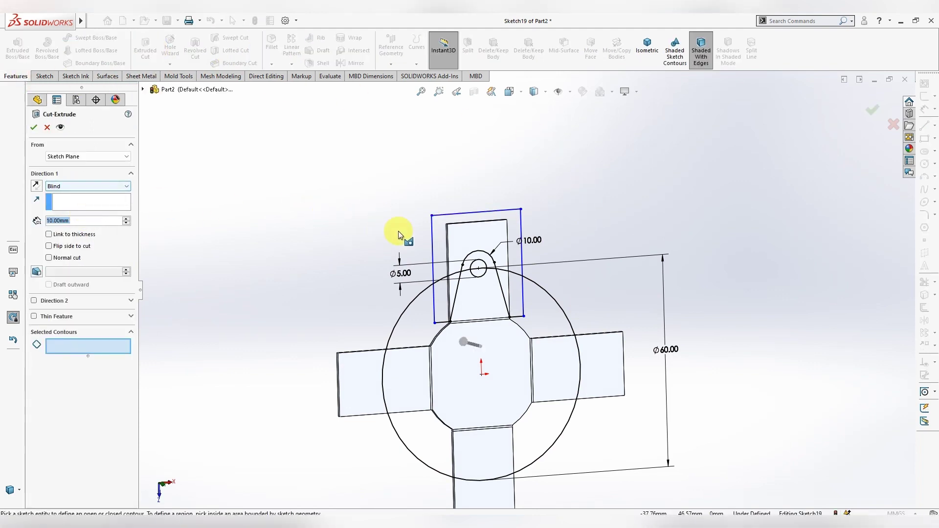
click(429, 234)
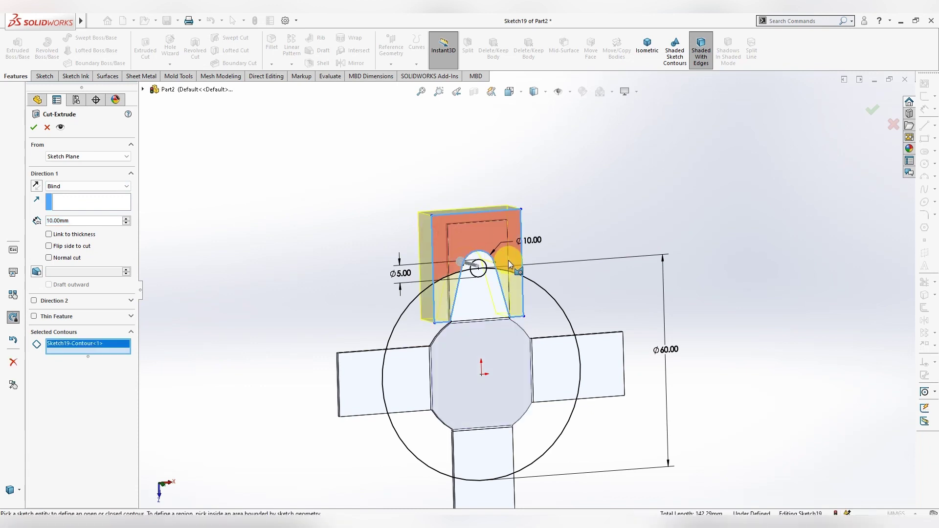
click(486, 266)
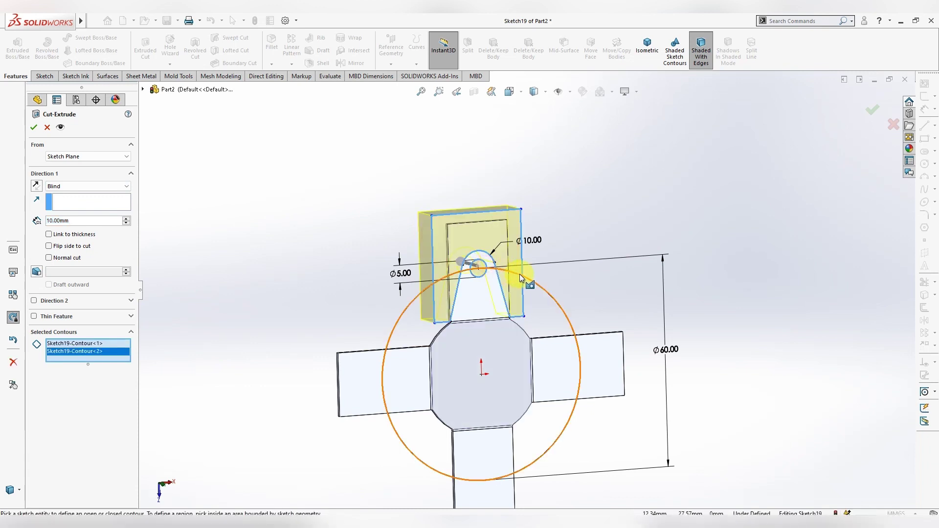
click(92, 188)
click(93, 206)
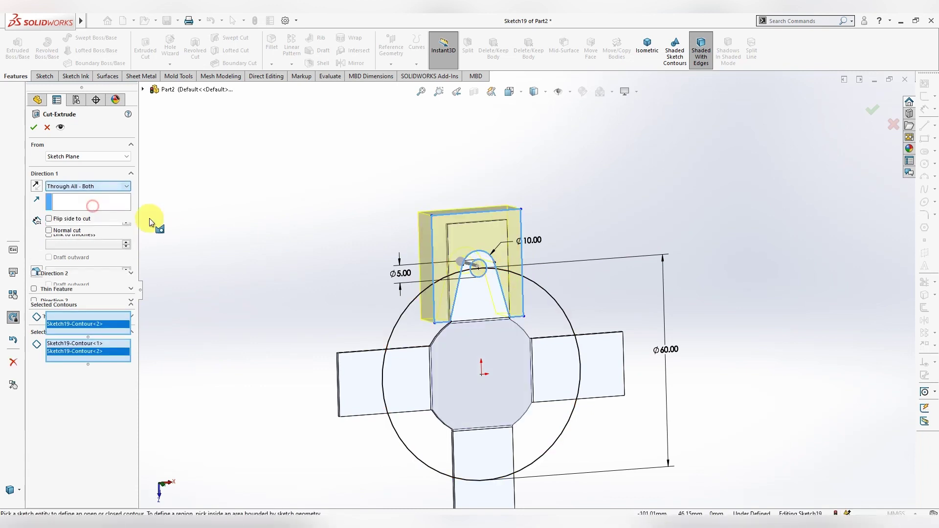
click(34, 128)
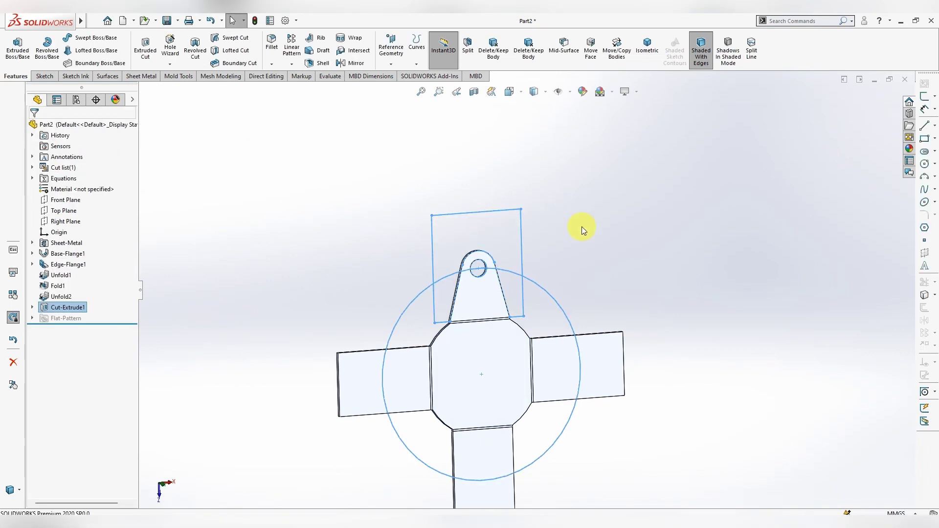
scroll(522, 350, up, 3)
scroll(530, 299, up, 3)
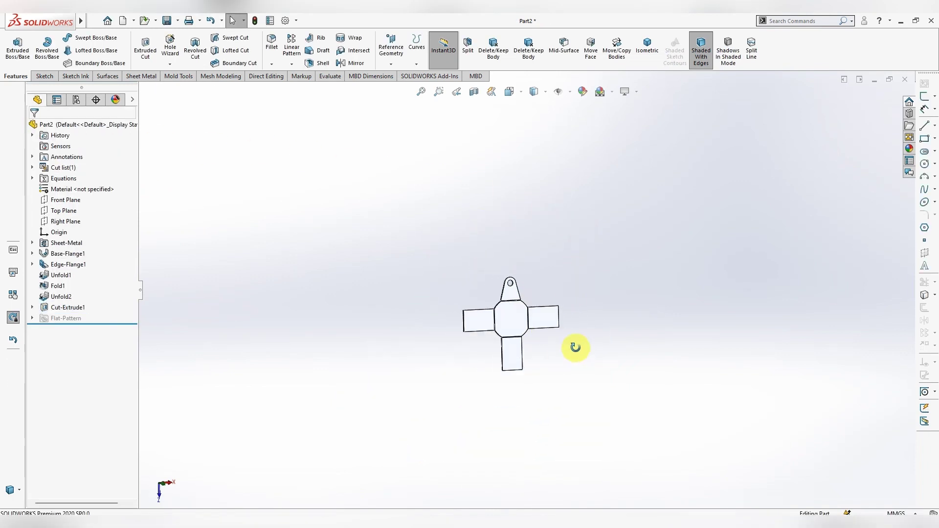
mouse_move(572, 345)
middle_down()
mouse_move(538, 236)
mouse_move(559, 340)
middle_up()
scroll(539, 337, down, 3)
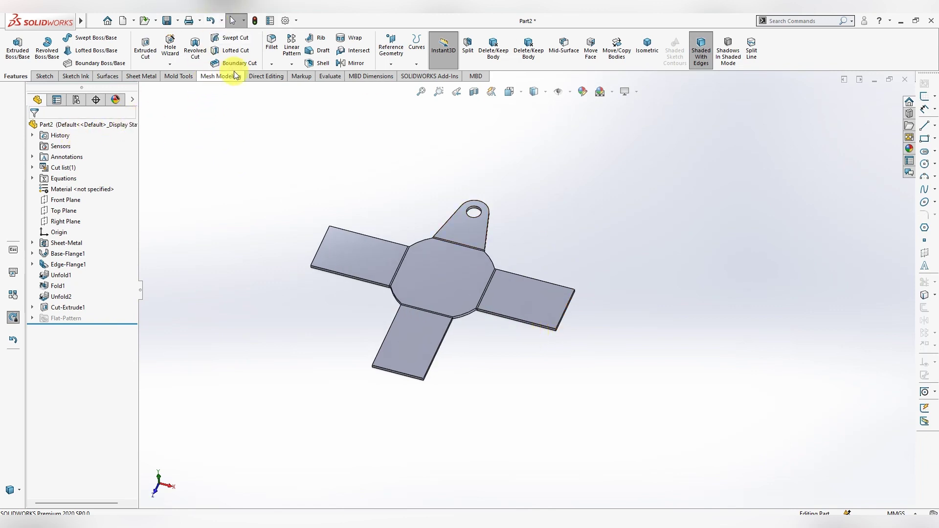
- Start a Circular Pattern using the curved face as its axis
click(291, 64)
click(305, 84)
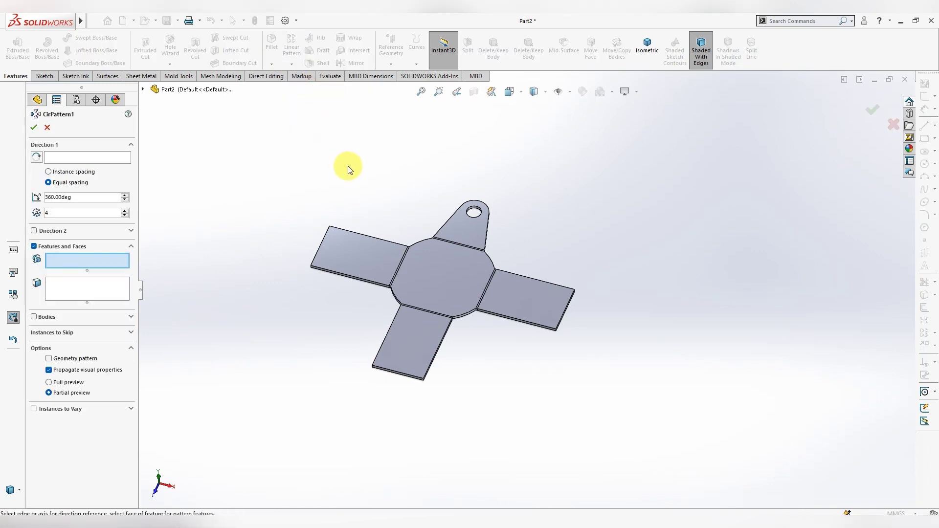
middle_drag(348, 166, 419, 266)
click(68, 157)
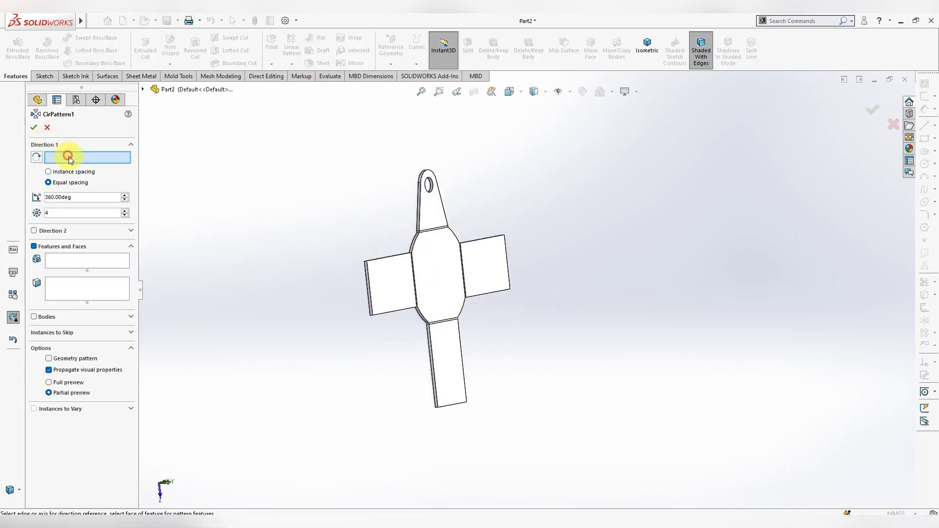
scroll(432, 232, down, 5)
click(374, 250)
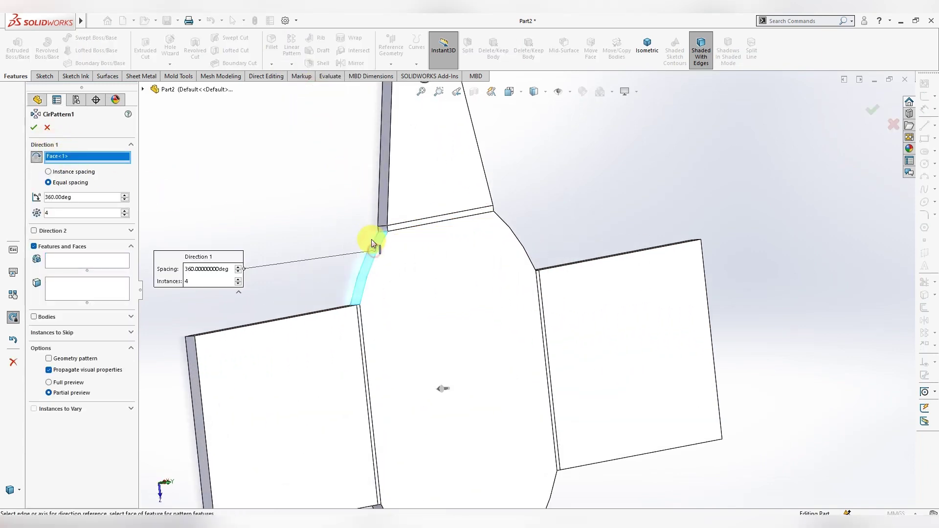
scroll(444, 387, up, 5)
middle_drag(477, 279, 562, 325)
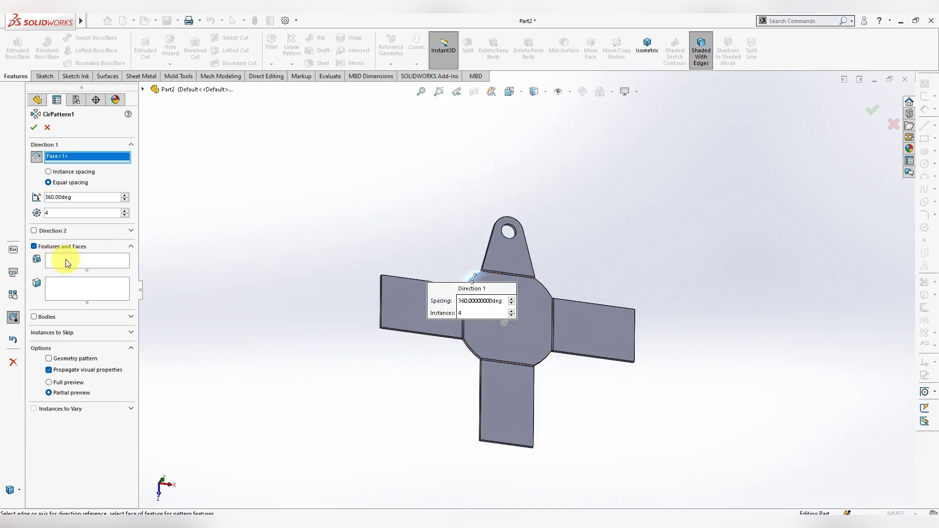
- Pattern Cut-Extrude1 as 4 equal instances over 360°
click(81, 260)
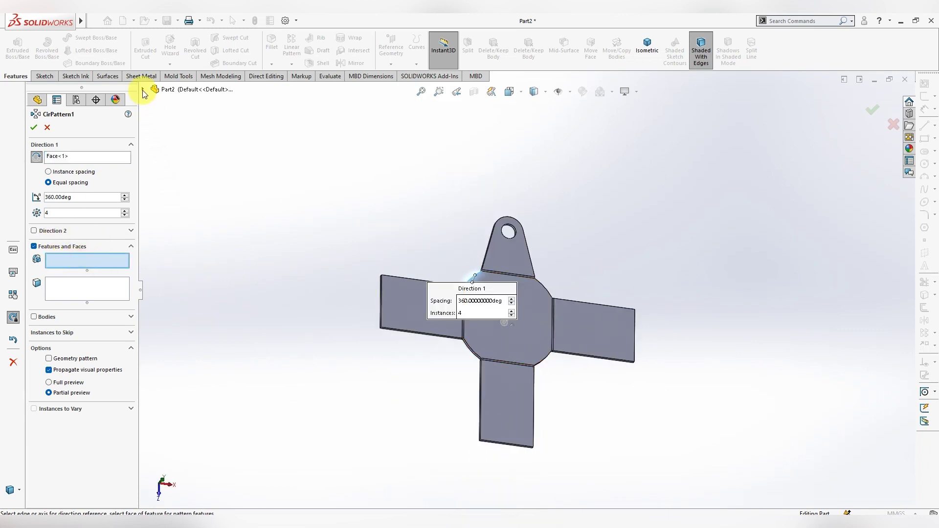
click(143, 90)
click(180, 272)
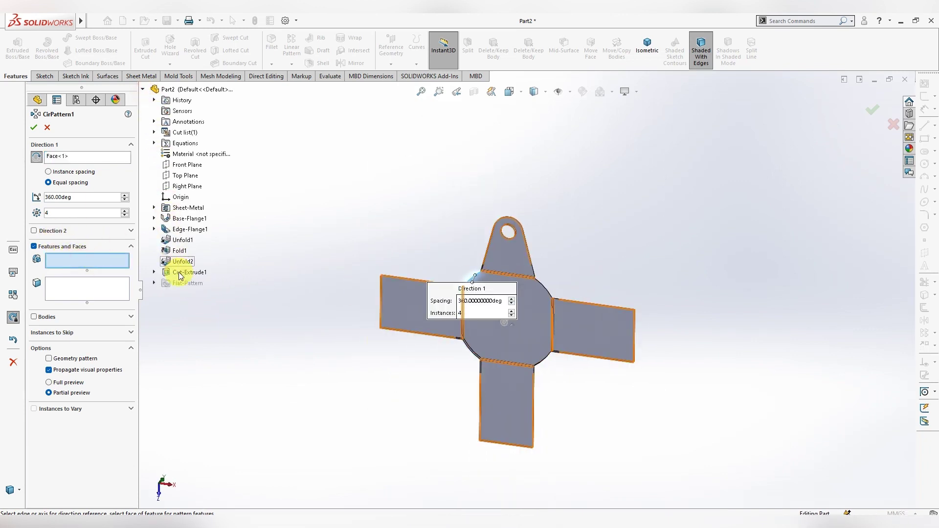
click(35, 129)
scroll(631, 367, down, 3)
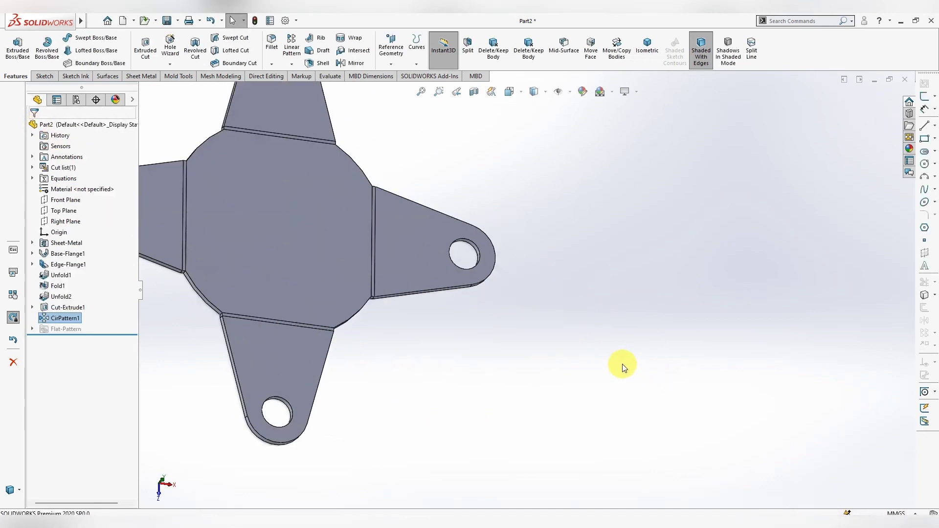
scroll(586, 313, down, 3)
scroll(586, 313, up, 3)
mouse_move(593, 320)
middle_down()
mouse_move(303, 209)
mouse_move(571, 346)
mouse_move(575, 325)
mouse_move(509, 245)
middle_up()
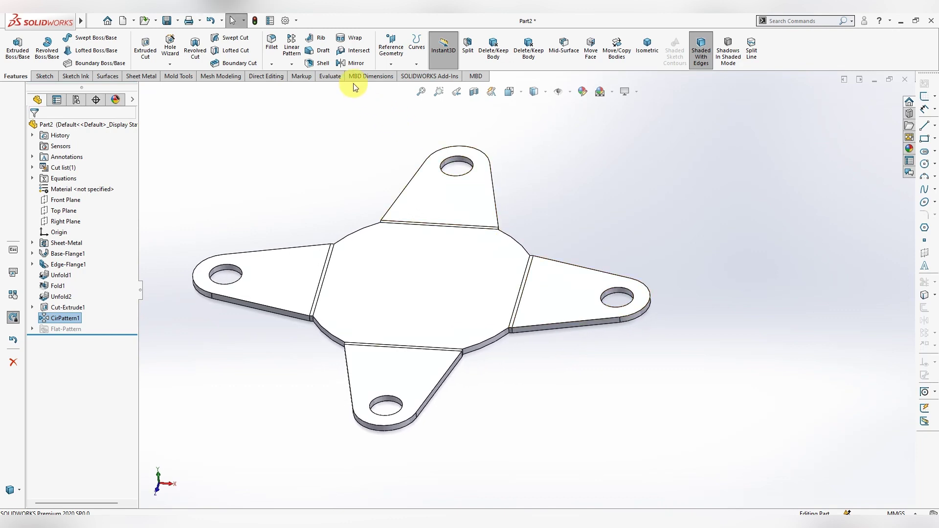
- Fold all four tapered tabs back up using Collect All Bends
click(148, 78)
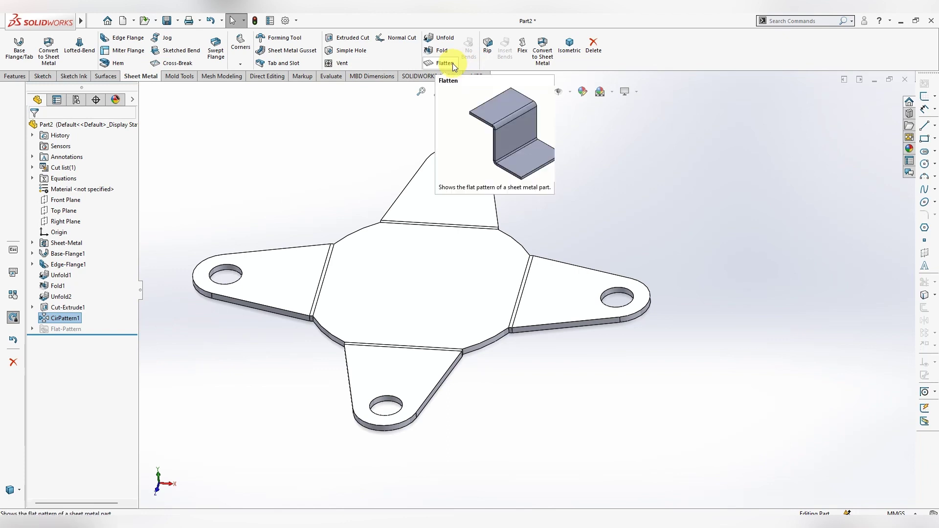
click(443, 52)
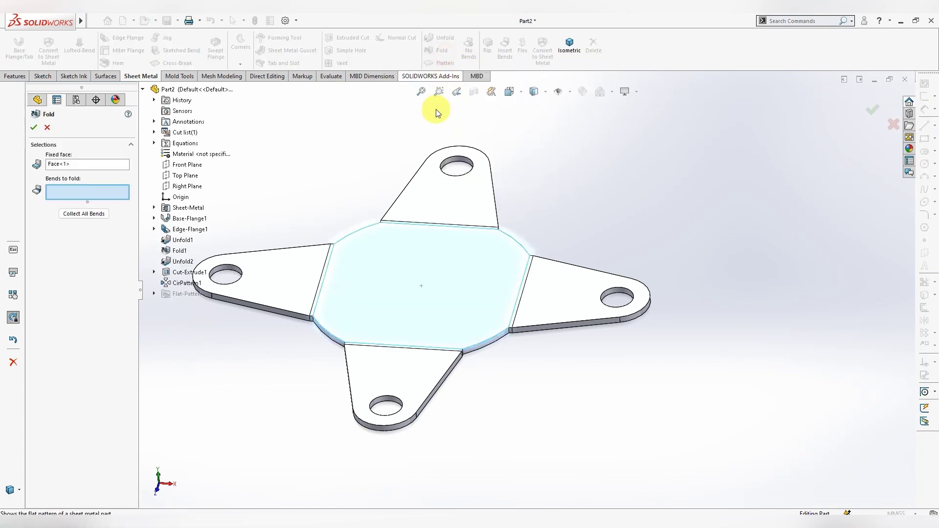
click(70, 214)
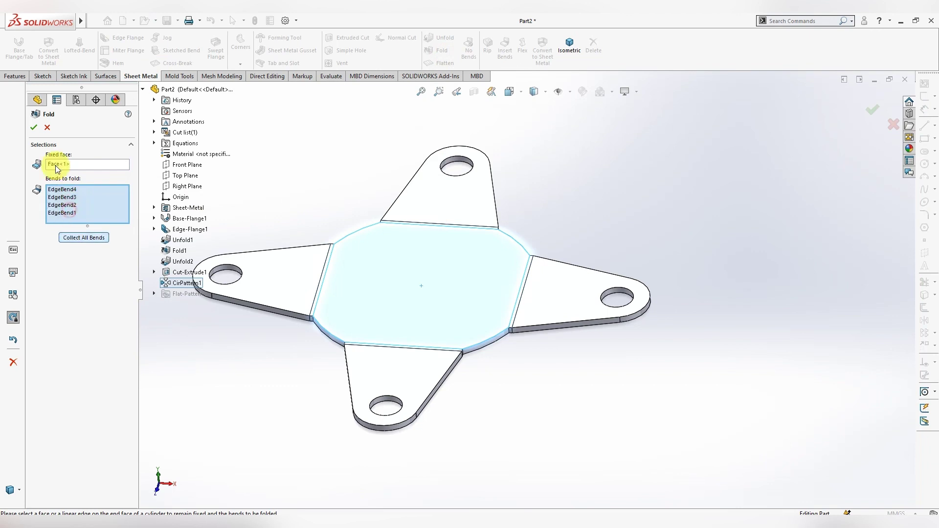
click(33, 127)
mouse_move(714, 328)
middle_down()
mouse_move(485, 301)
mouse_move(623, 314)
mouse_move(692, 300)
middle_up()
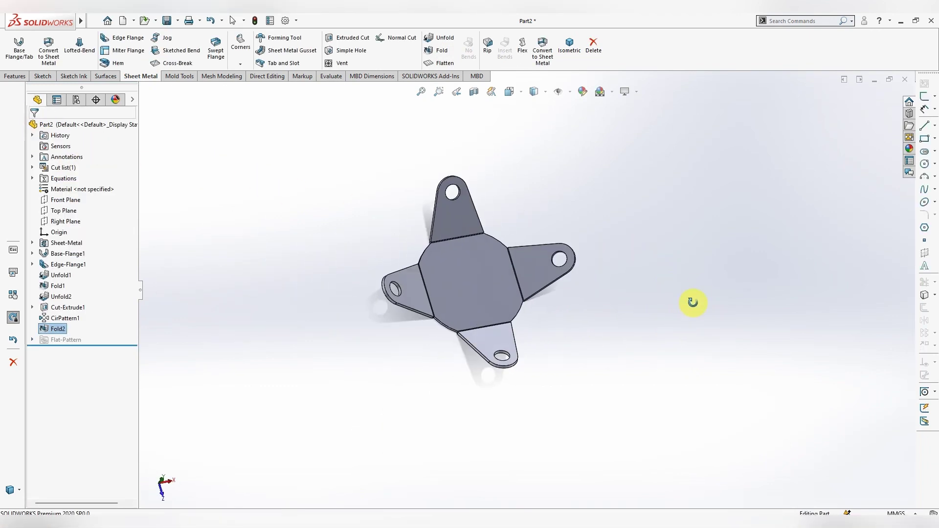
- Toggle Flatten to check the part, then start a sketch on the central octagonal face
click(430, 63)
click(431, 61)
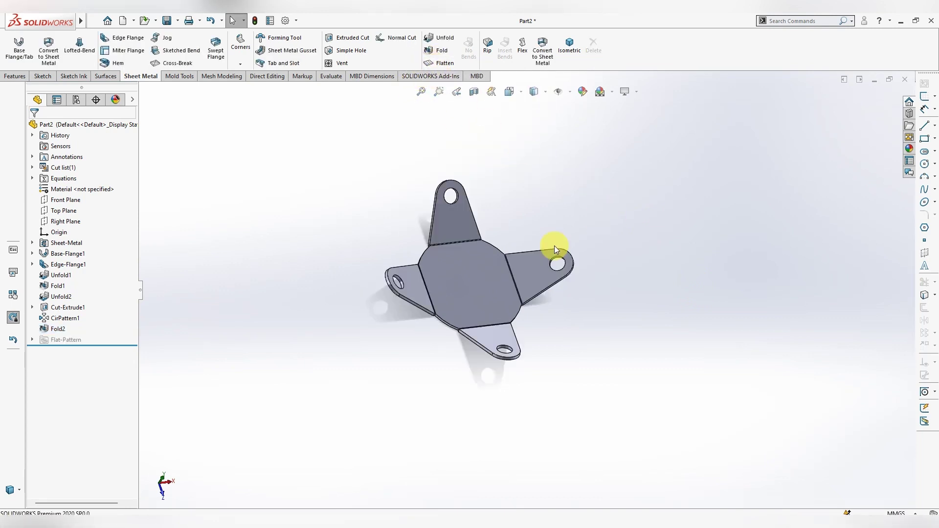
click(472, 272)
right_click(471, 272)
click(510, 257)
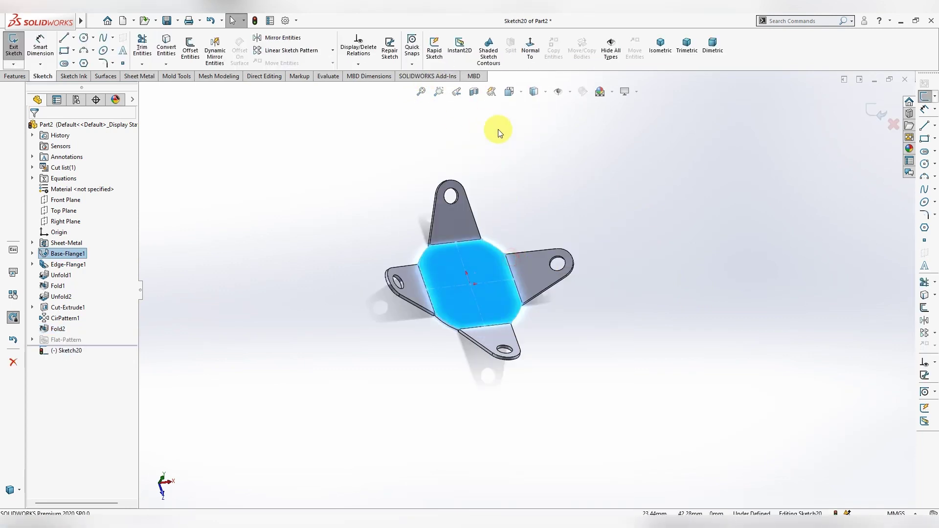
- Draw a centre-point straight slot at the origin, viewed normal to the face
click(524, 53)
click(691, 274)
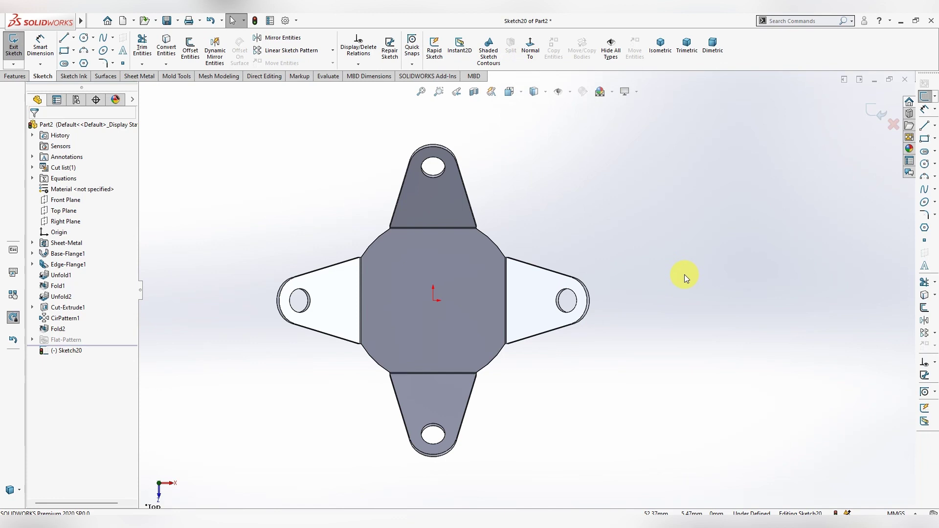
click(71, 65)
click(74, 84)
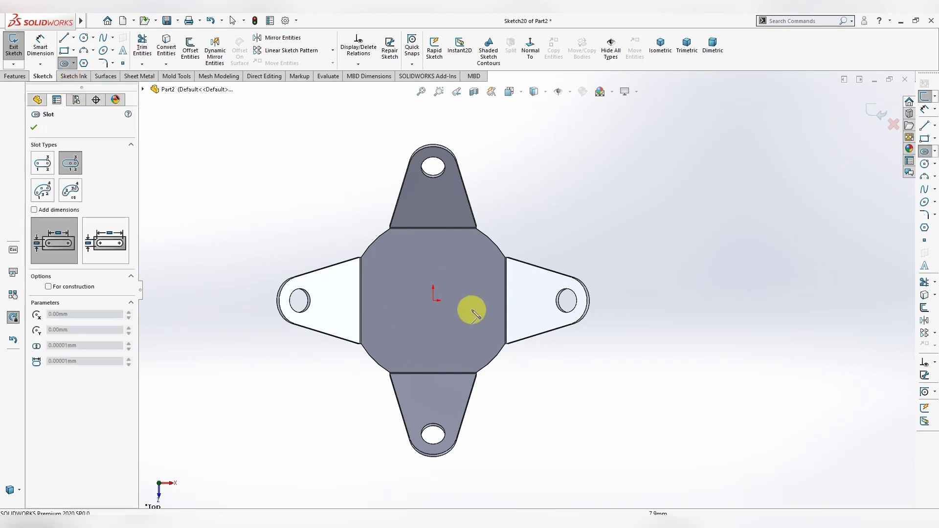
click(433, 302)
click(465, 300)
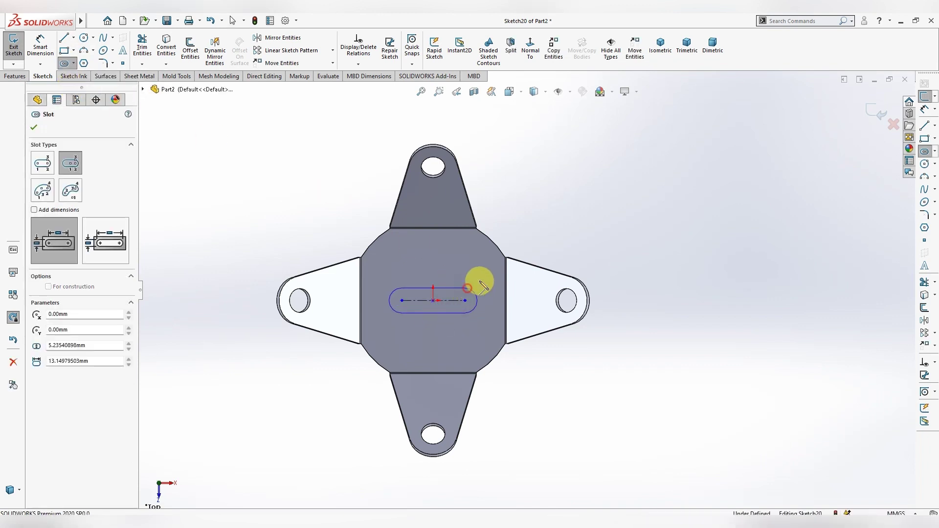
click(478, 287)
right_click(510, 196)
click(530, 200)
- Dimension the slot to 10 mm between centres and R3 end arcs
click(40, 46)
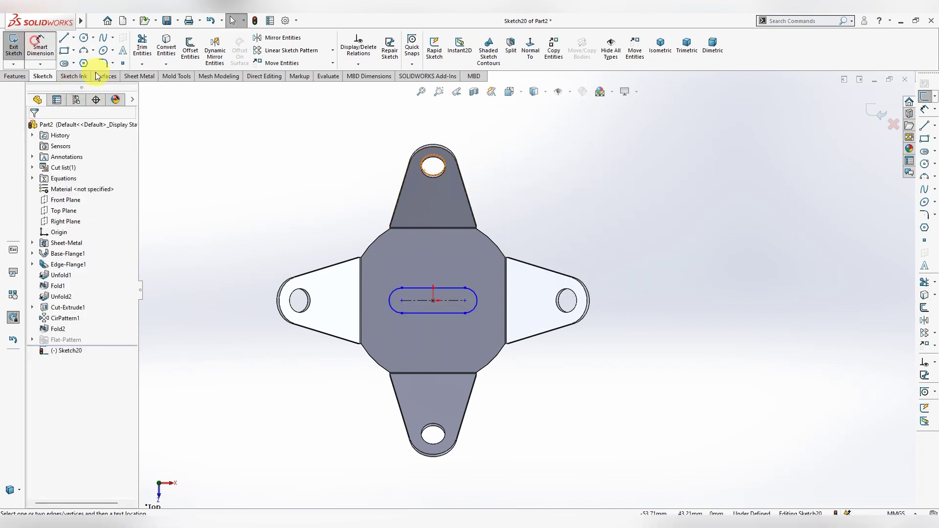
click(400, 300)
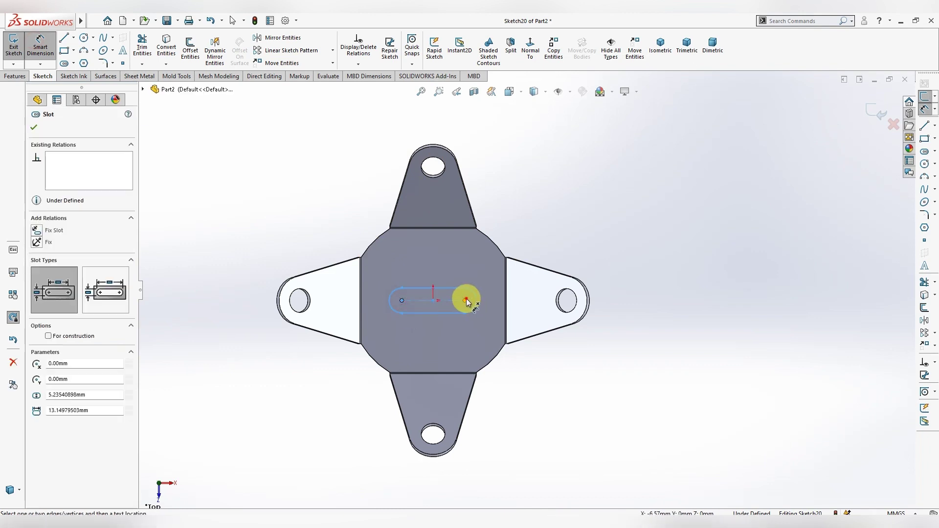
click(466, 301)
click(433, 251)
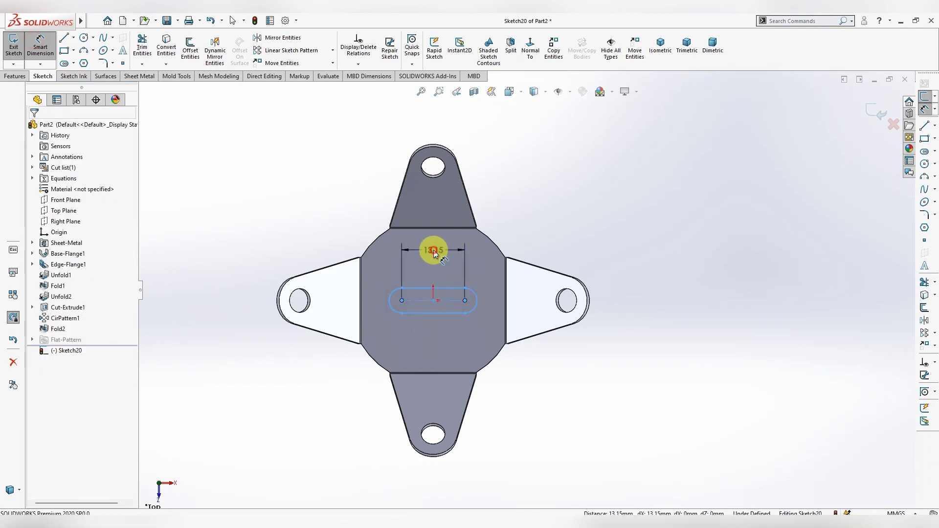
text(10)
key(Return)
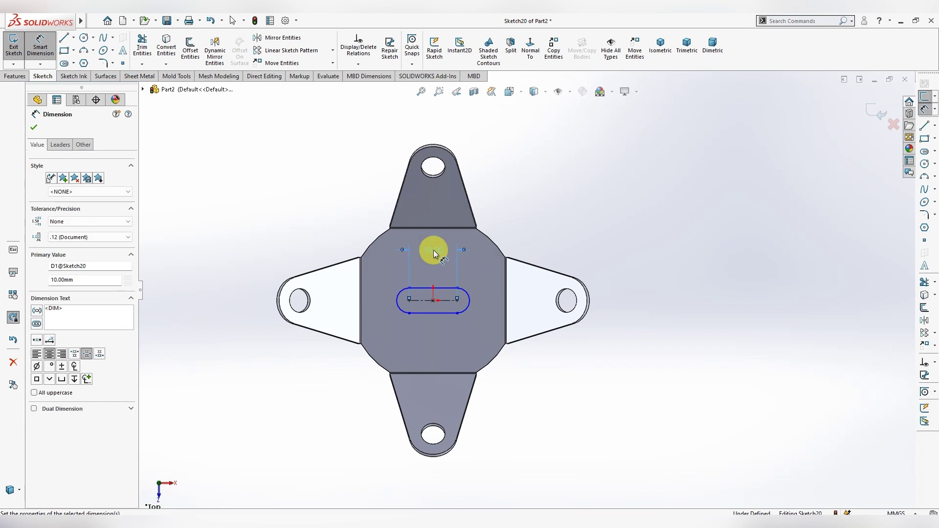
click(469, 293)
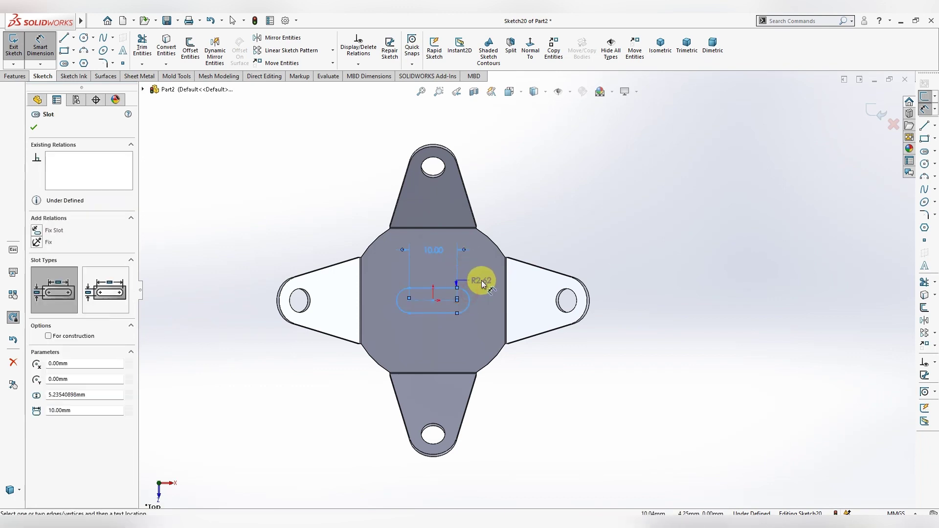
text(3)
key(Return)
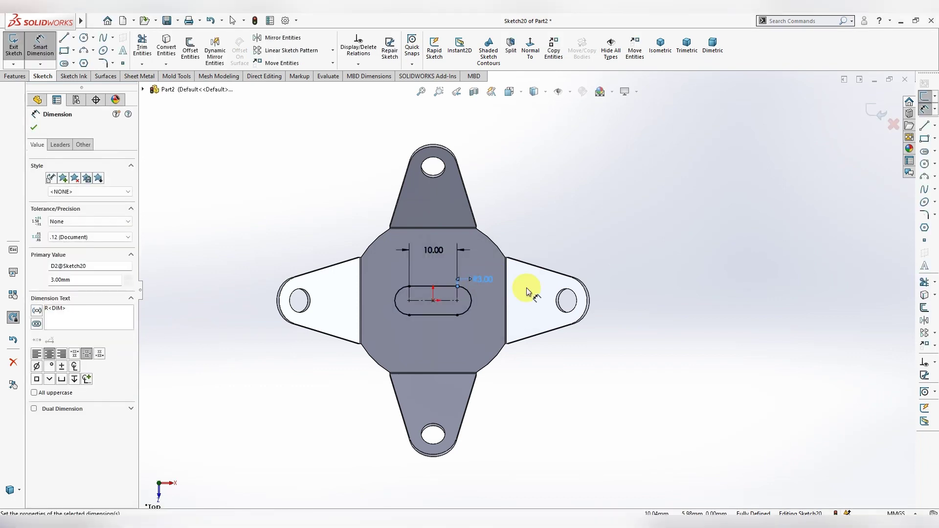
middle_drag(571, 231, 624, 241)
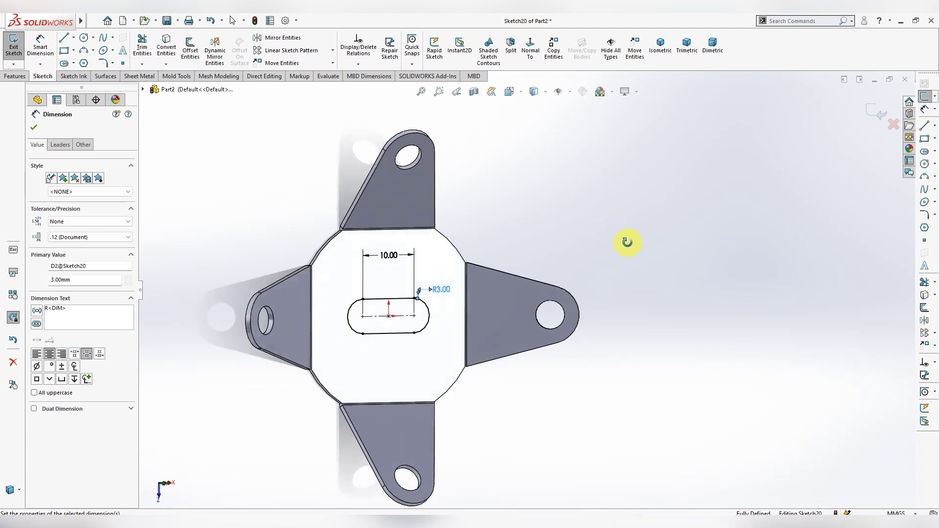
click(15, 77)
- Extruded-cut the slot sketch through the octagonal base
click(146, 50)
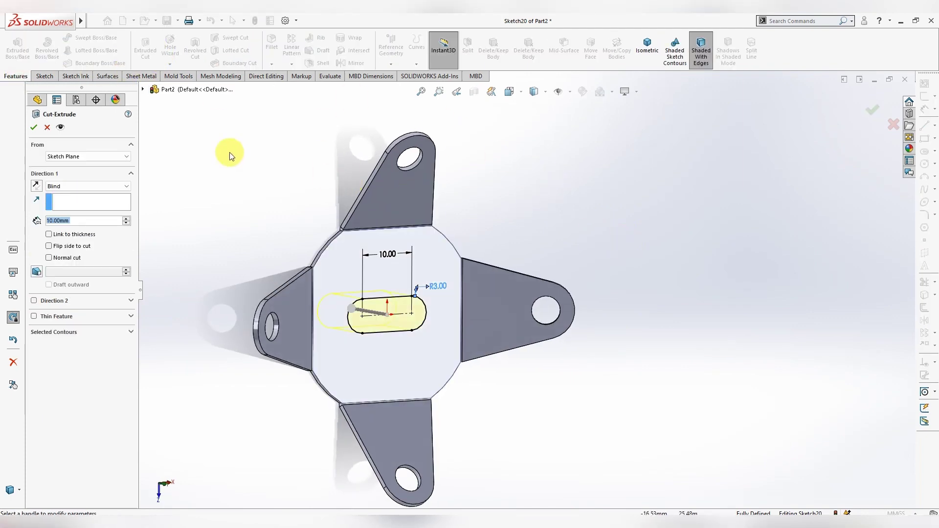
right_click(202, 157)
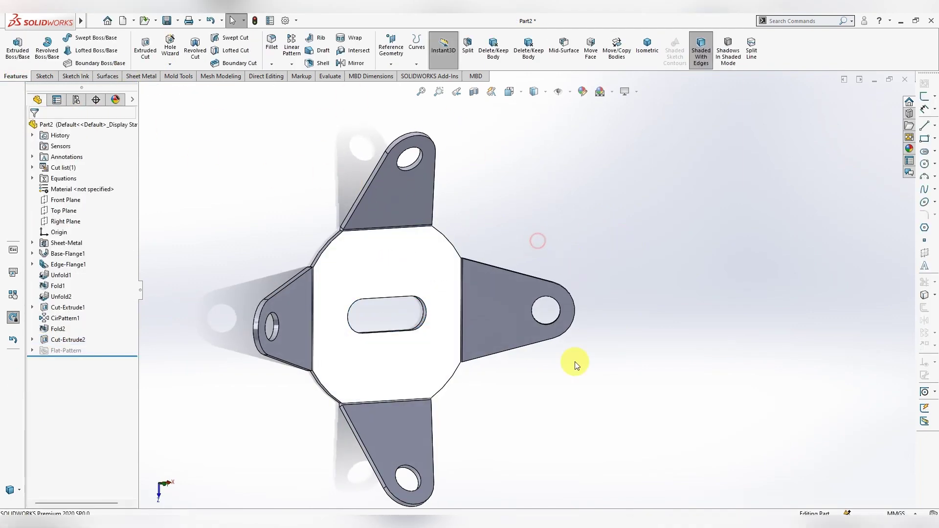
middle_drag(570, 367, 515, 265)
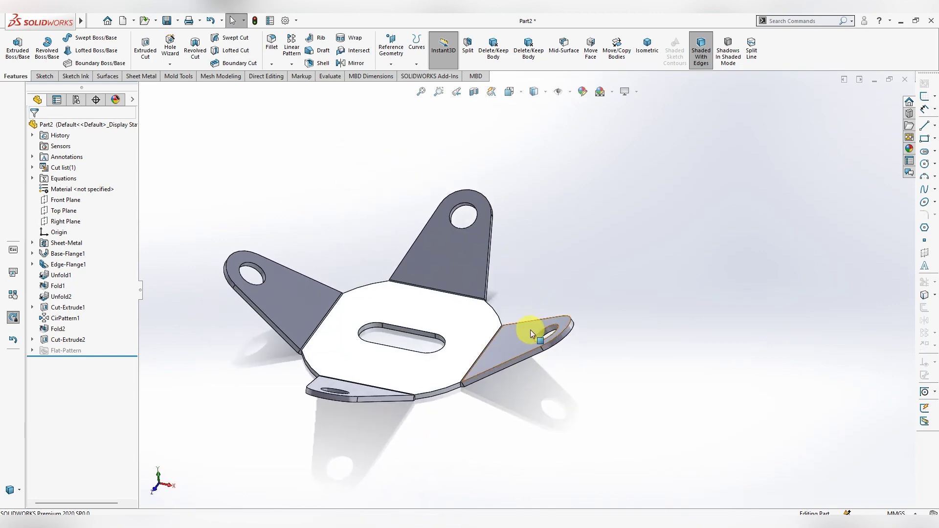
mouse_move(579, 339)
middle_down()
mouse_move(599, 352)
mouse_move(544, 364)
mouse_move(461, 313)
mouse_move(523, 342)
mouse_move(601, 354)
mouse_move(586, 329)
mouse_move(594, 342)
middle_up()
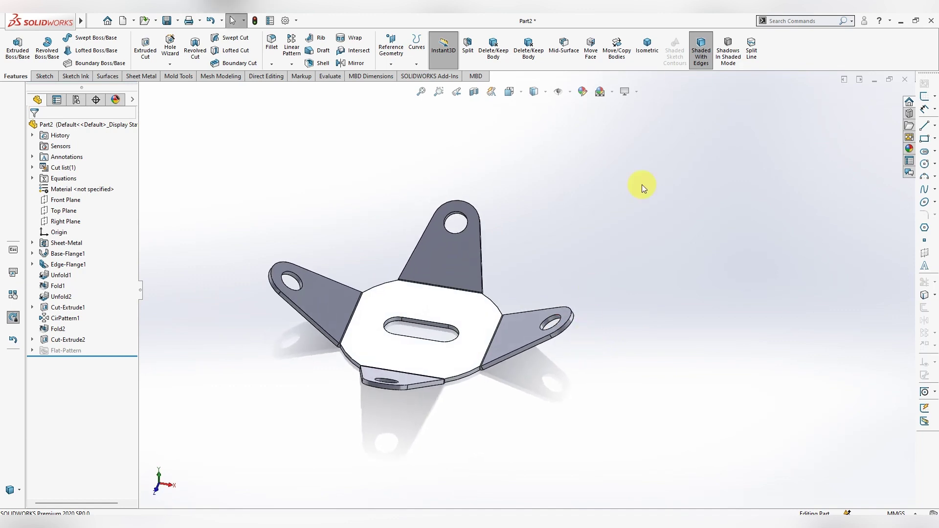
- Apply the Plain White scene background to the model
click(611, 92)
click(622, 40)
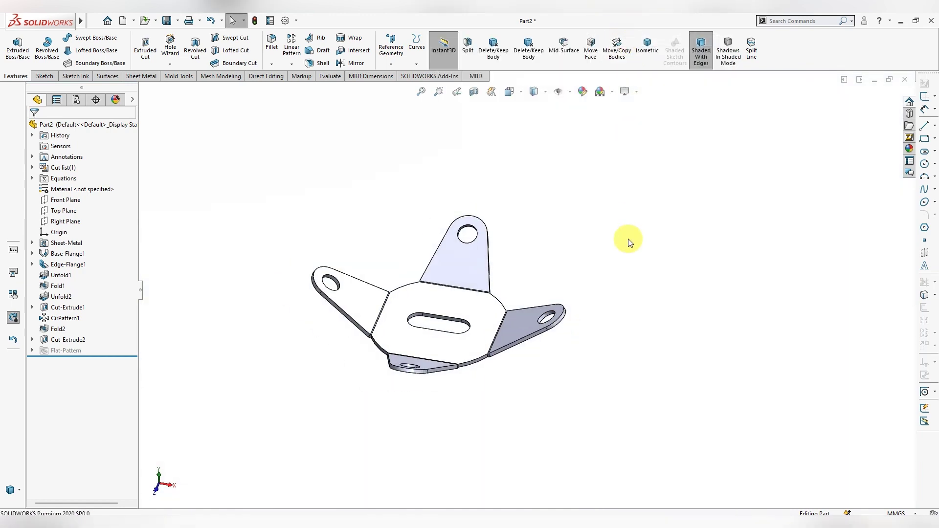
mouse_move(629, 242)
middle_down()
mouse_move(597, 249)
mouse_move(608, 273)
middle_up()
scroll(398, 310, down, 3)
scroll(483, 308, down, 5)
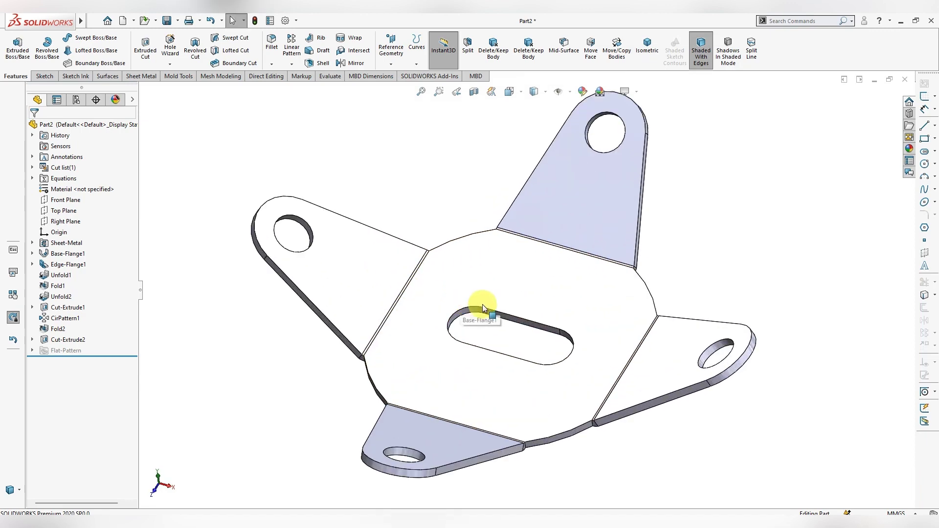
mouse_move(556, 323)
middle_down()
mouse_move(593, 325)
mouse_move(593, 308)
middle_up()
scroll(505, 209, up, 3)
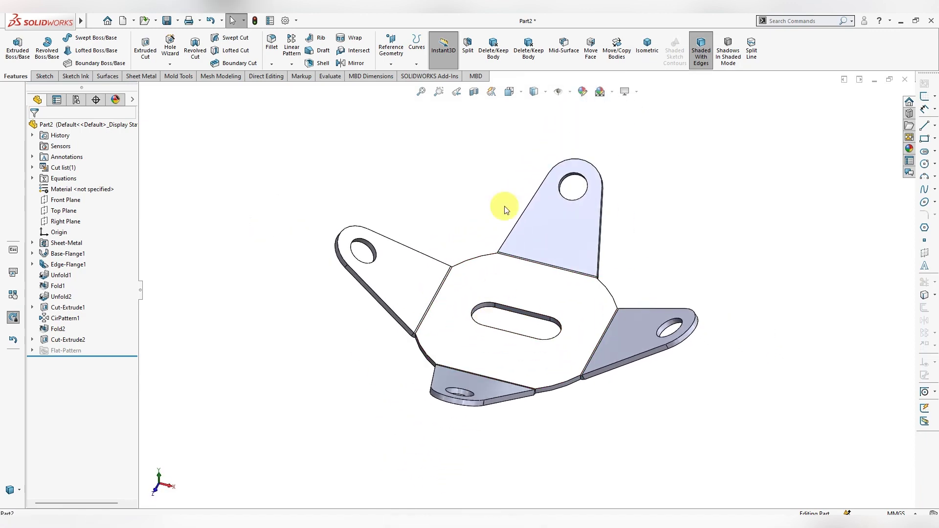
- Give the whole part a magenta (RGB 255, 0, 255) appearance via Edit Appearance
click(583, 92)
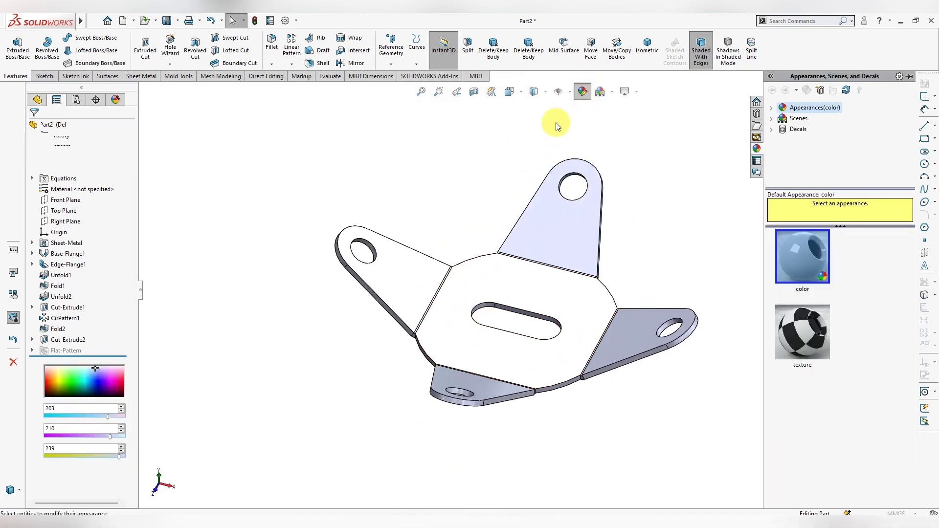
click(96, 327)
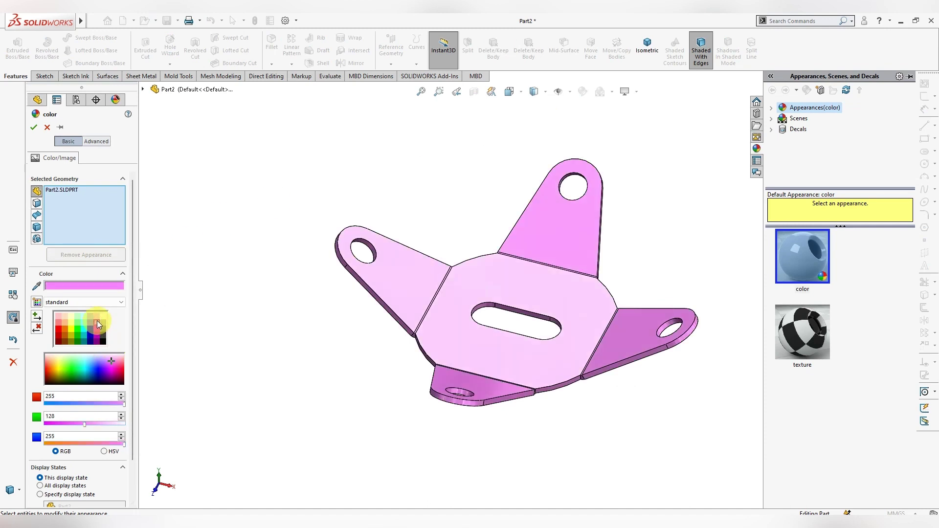
click(97, 321)
click(97, 327)
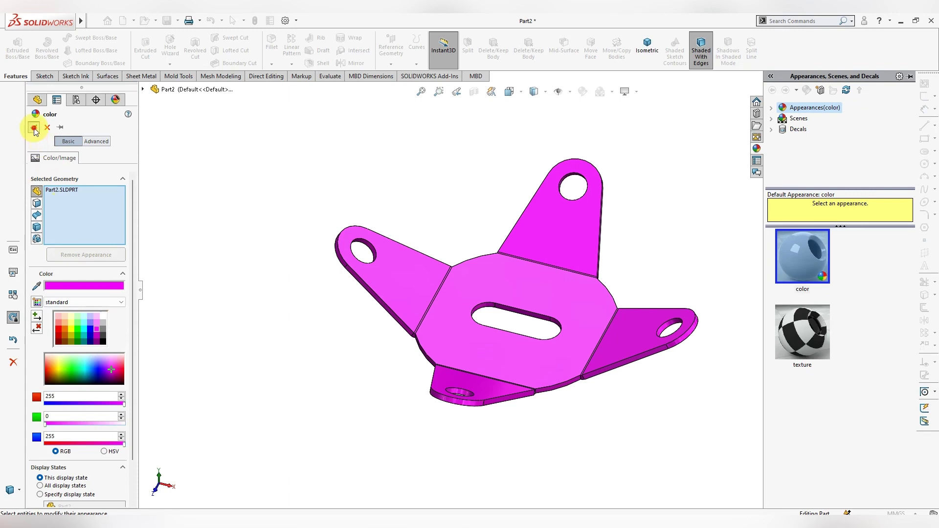
click(33, 127)
mouse_move(594, 248)
middle_down()
mouse_move(691, 336)
mouse_move(702, 262)
mouse_move(662, 248)
mouse_move(656, 274)
mouse_move(639, 271)
mouse_move(650, 253)
mouse_move(642, 199)
middle_up()
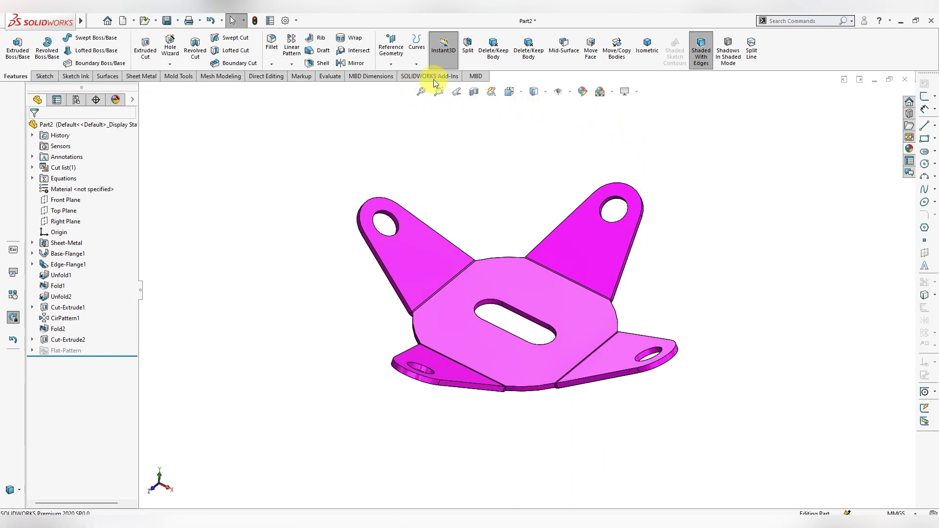
- Try the Isometric, Trimetric and Dimetric views, ending in isometric
click(52, 77)
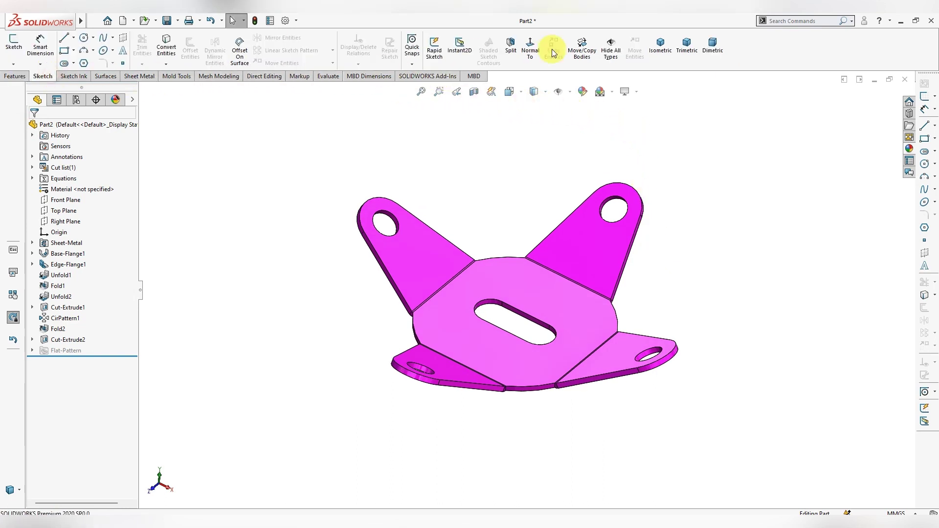
click(669, 46)
click(687, 46)
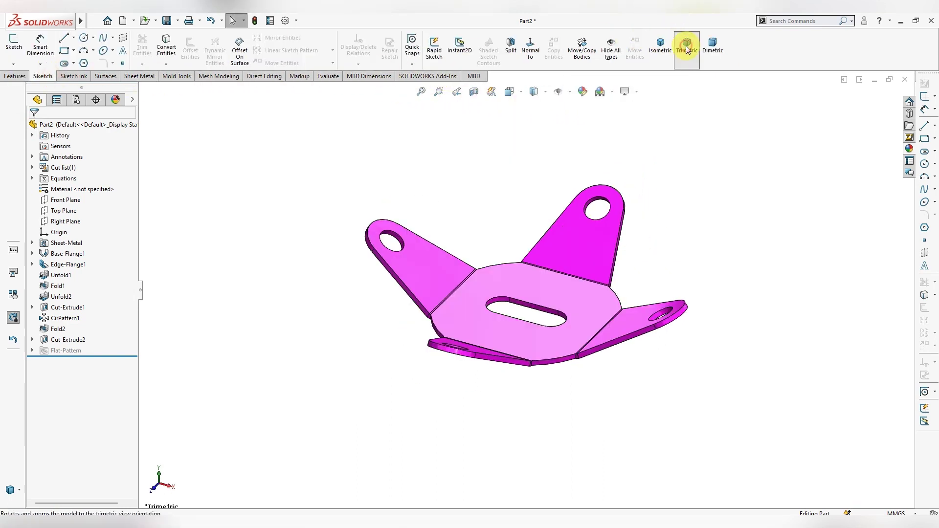
click(712, 49)
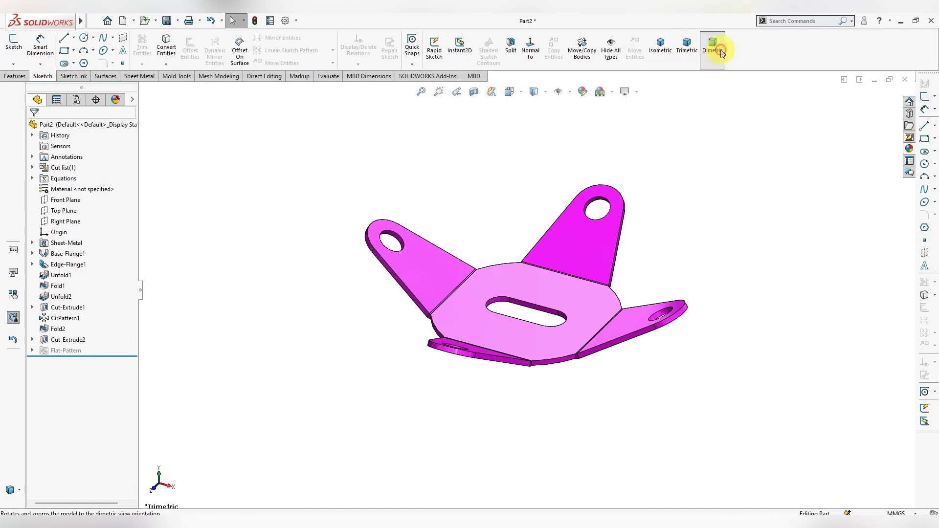
click(684, 46)
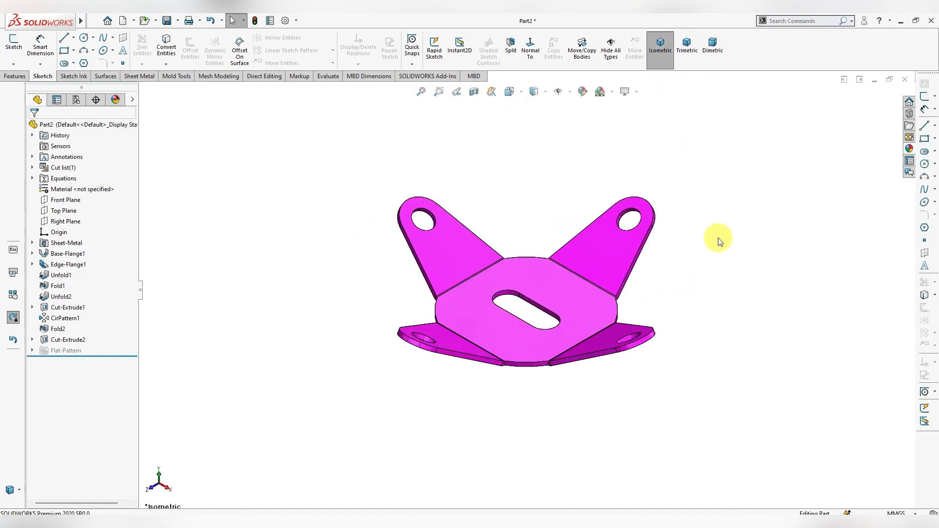
- Pan the bracket into place and collapse the FeatureManager panel
right_click(699, 193)
click(707, 248)
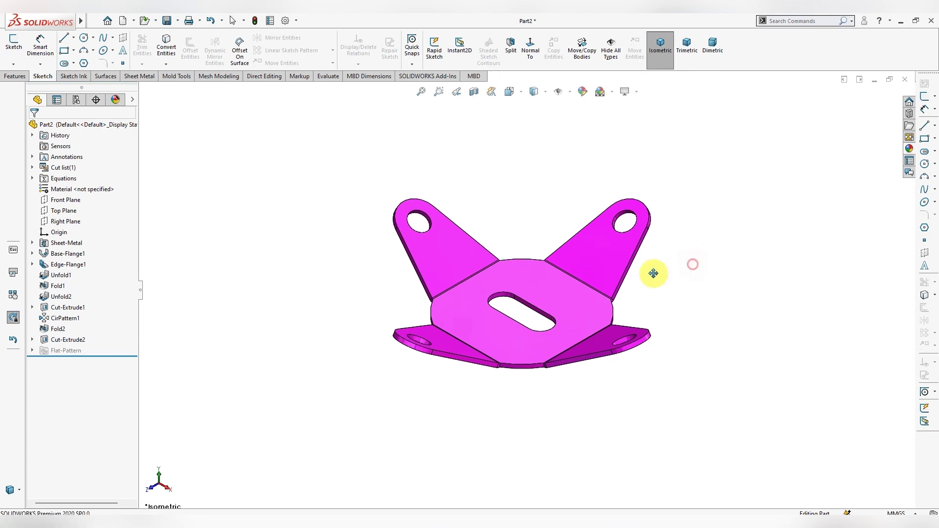
mouse_move(655, 272)
mouse_down()
mouse_move(445, 359)
mouse_move(447, 373)
mouse_up()
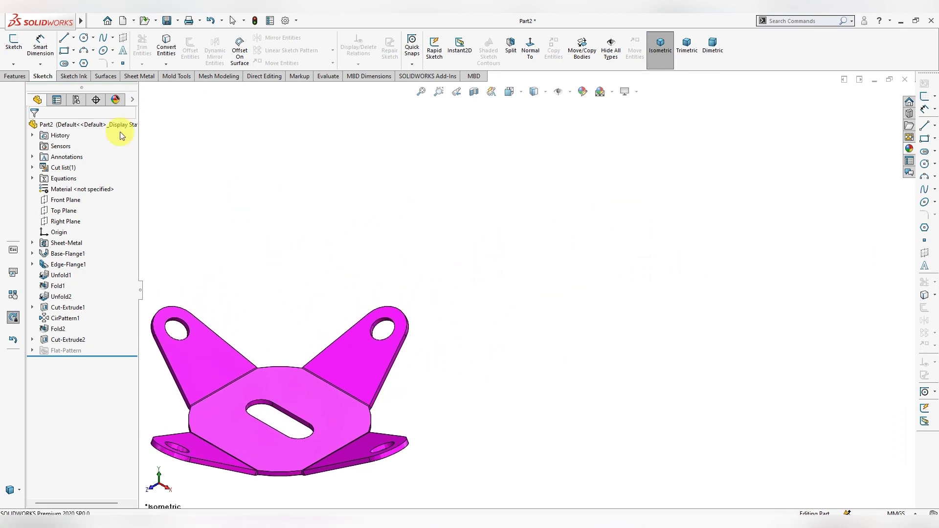
click(142, 296)
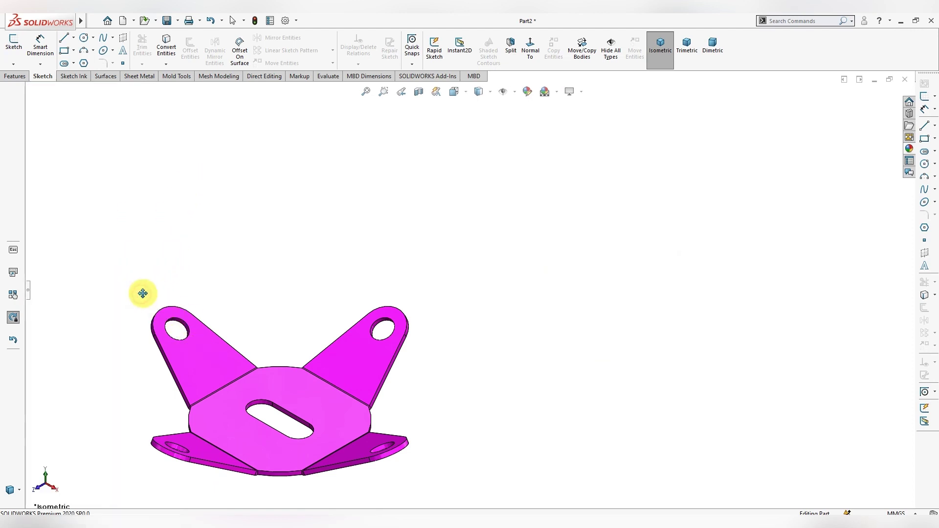
mouse_move(318, 331)
mouse_down()
mouse_move(515, 256)
mouse_move(537, 207)
mouse_up()
right_click(534, 180)
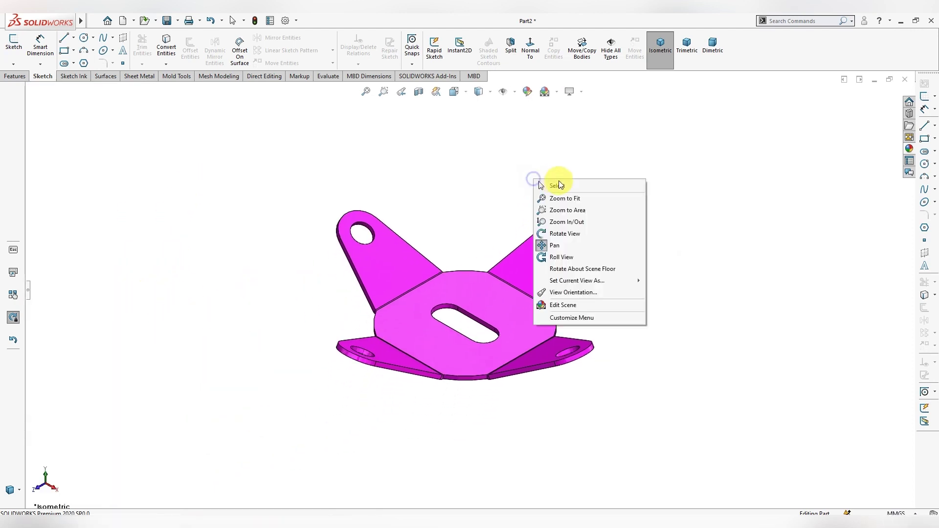
click(564, 186)
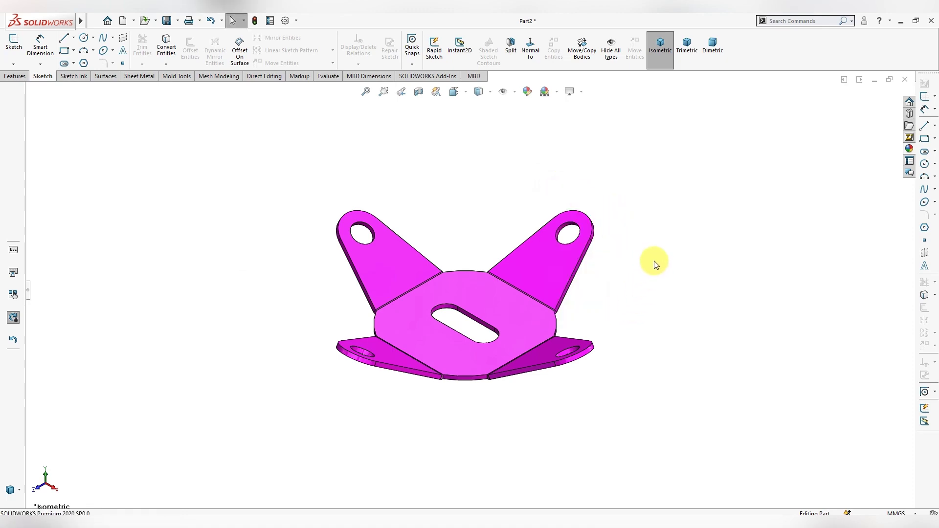